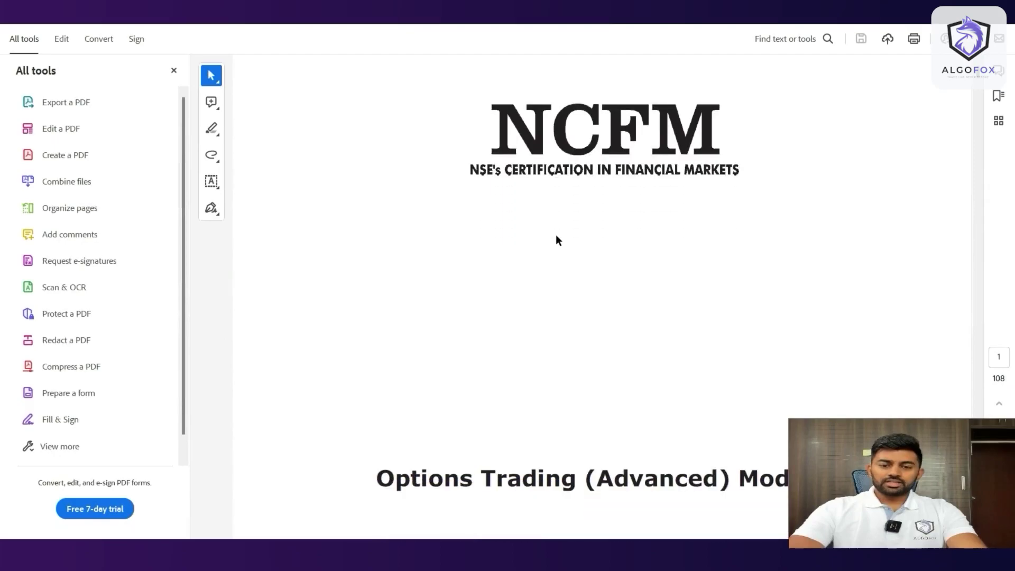
Step: Scroll to Chapter 4 and highlight the European call price formula
scroll(557, 236, "down", 2)
scroll(556, 237, "down", 2)
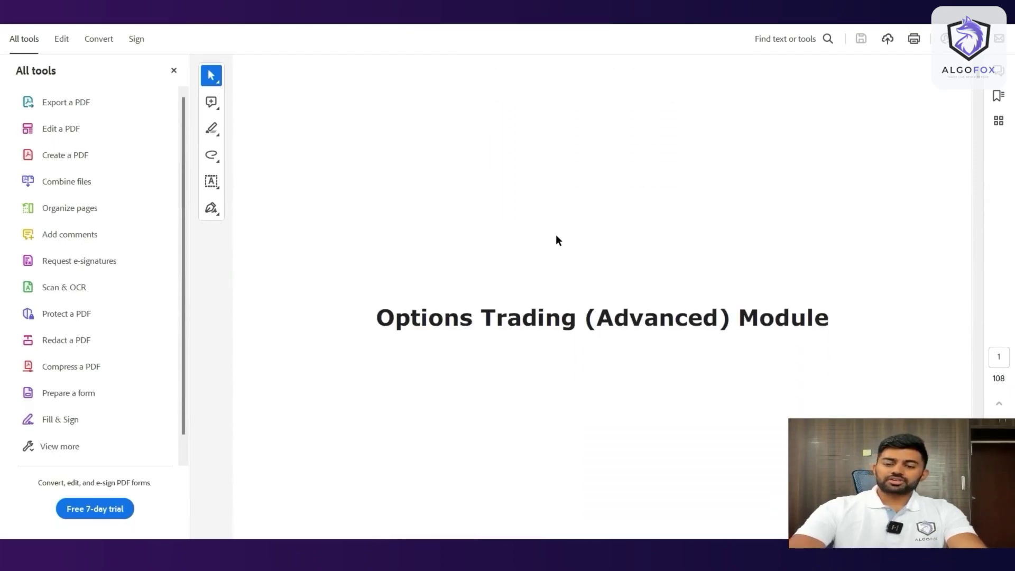
scroll(556, 234, "down", 20)
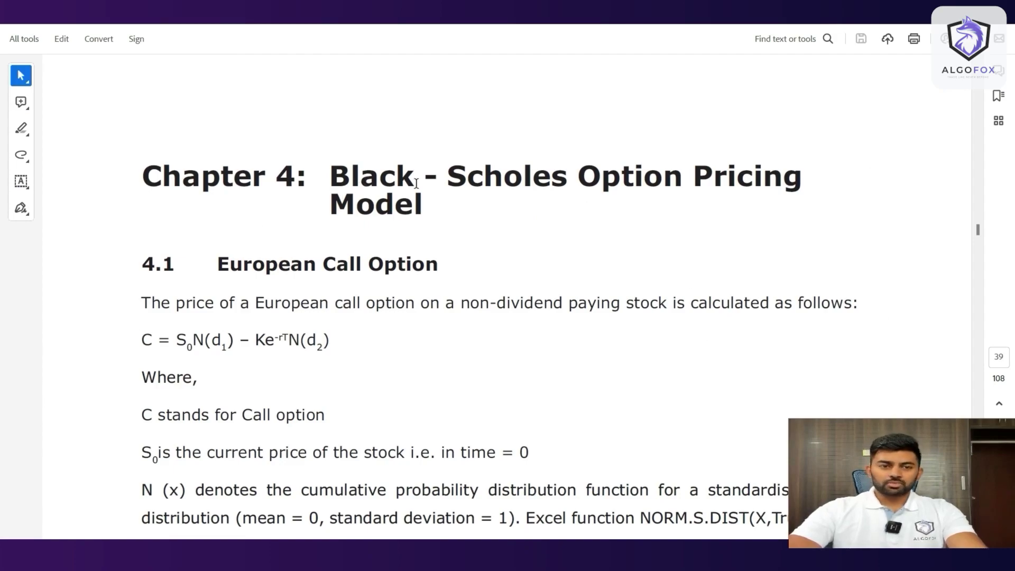
left_click_drag(143, 337, 331, 343)
left_click(353, 373)
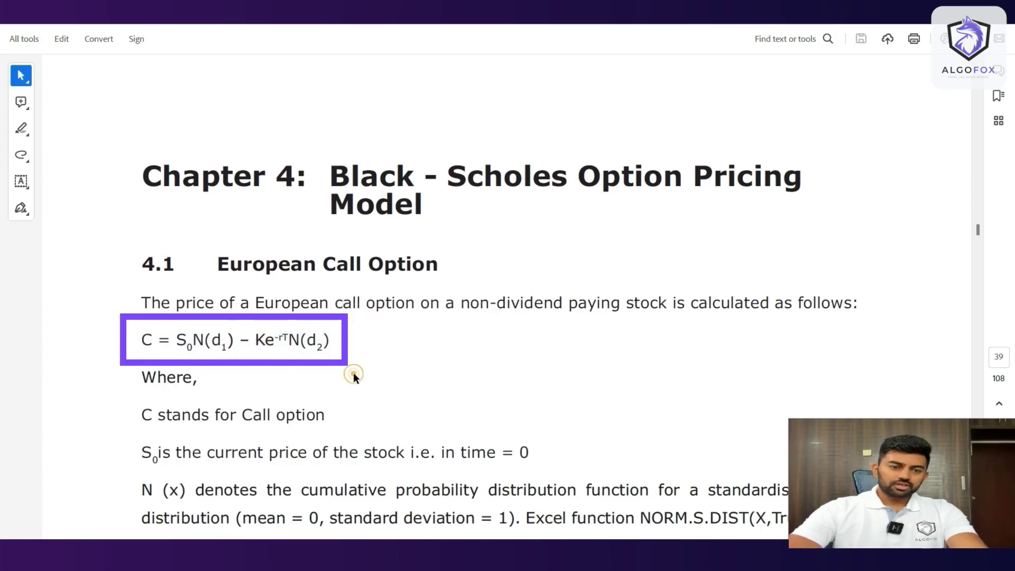
key("Down")
key("Down")
key("Down")
key("Down")
Step: Highlight the N(x) definition and then the European put price formula
scroll(354, 373, "down", 5)
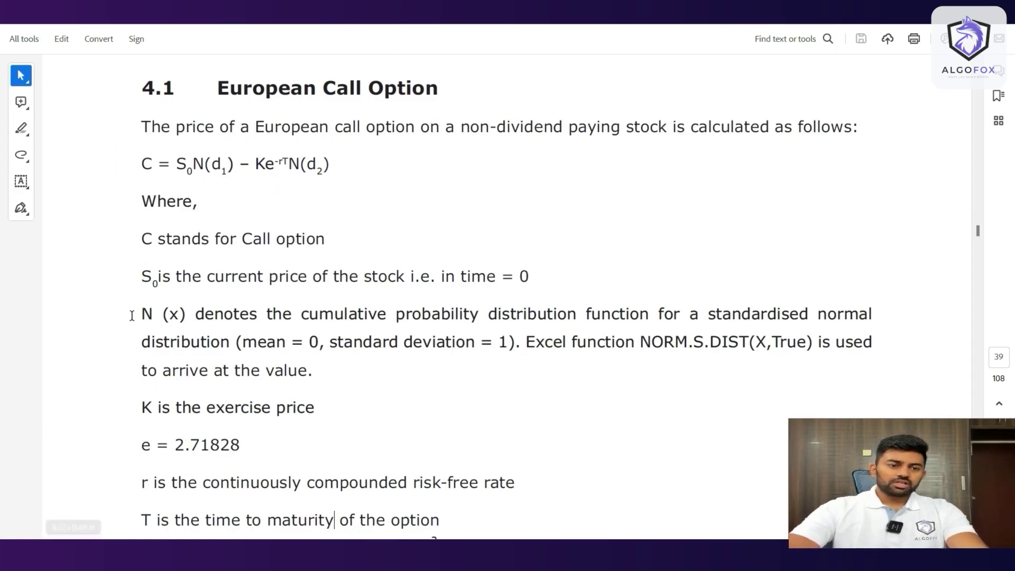
left_click_drag(139, 315, 188, 323)
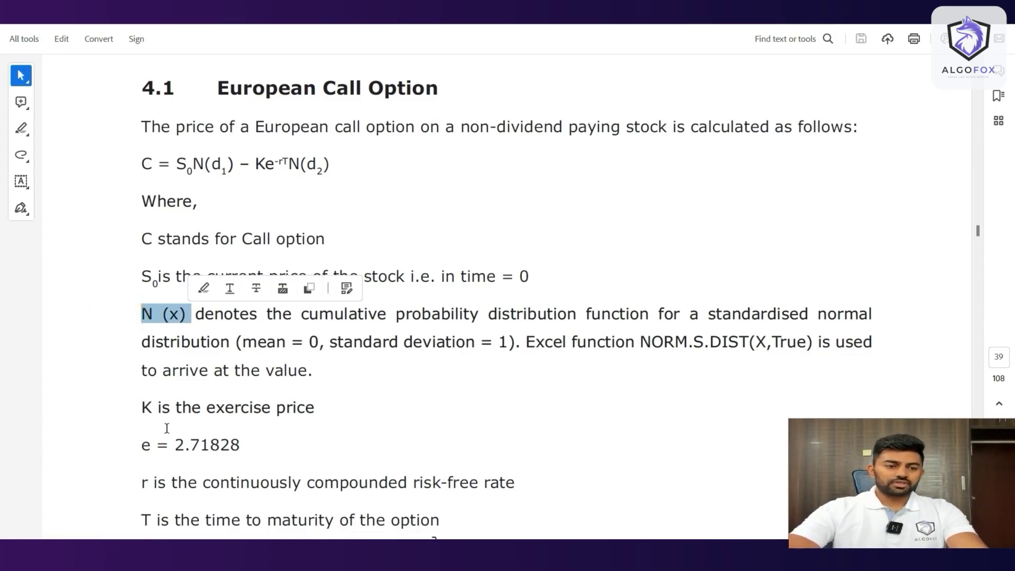
scroll(176, 444, "down", 3)
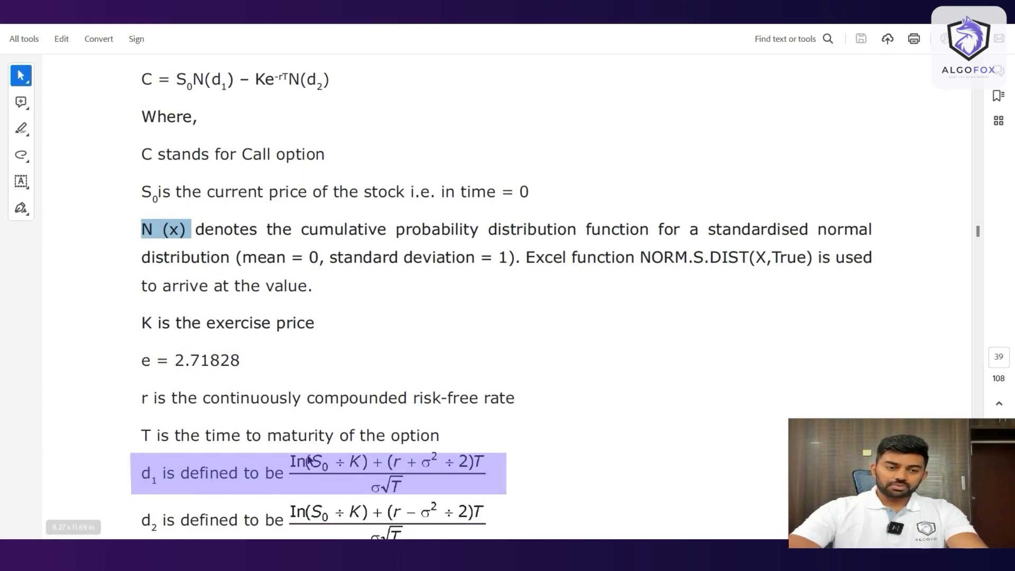
scroll(309, 460, "down", 1)
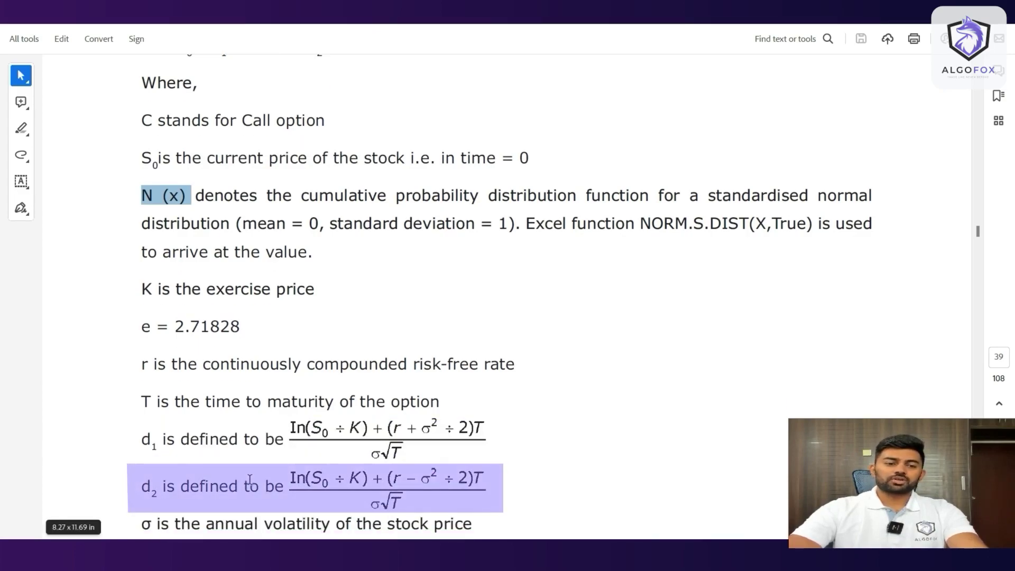
scroll(249, 480, "down", 2)
scroll(276, 424, "down", 3)
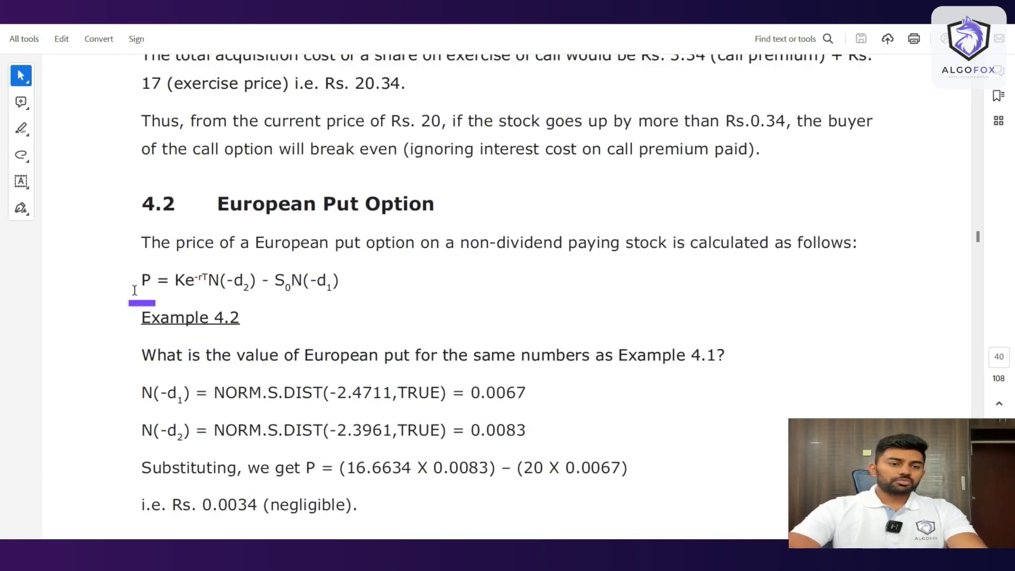
left_click_drag(143, 280, 344, 295)
left_click(433, 262)
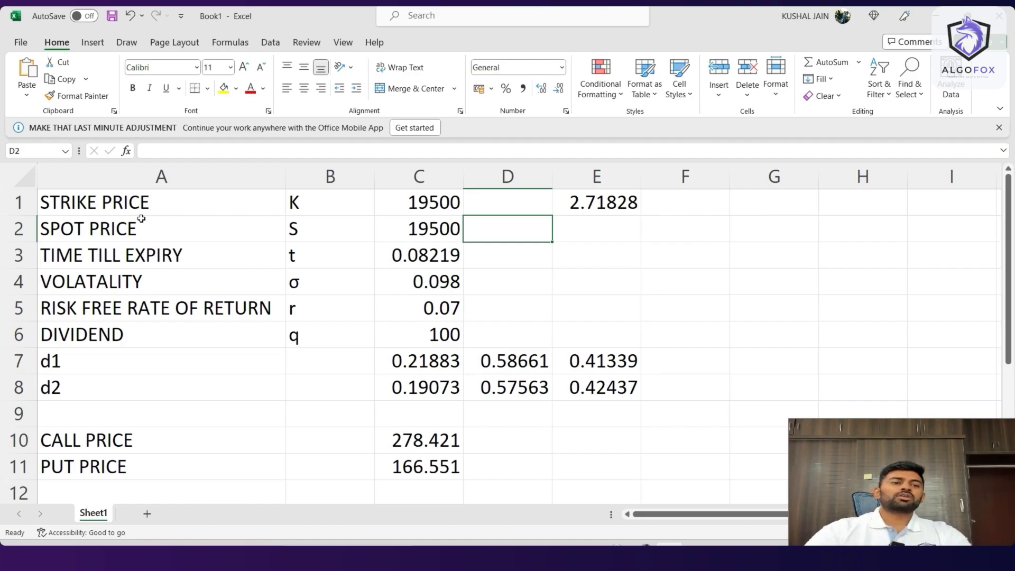
left_click(130, 202)
left_click(130, 225)
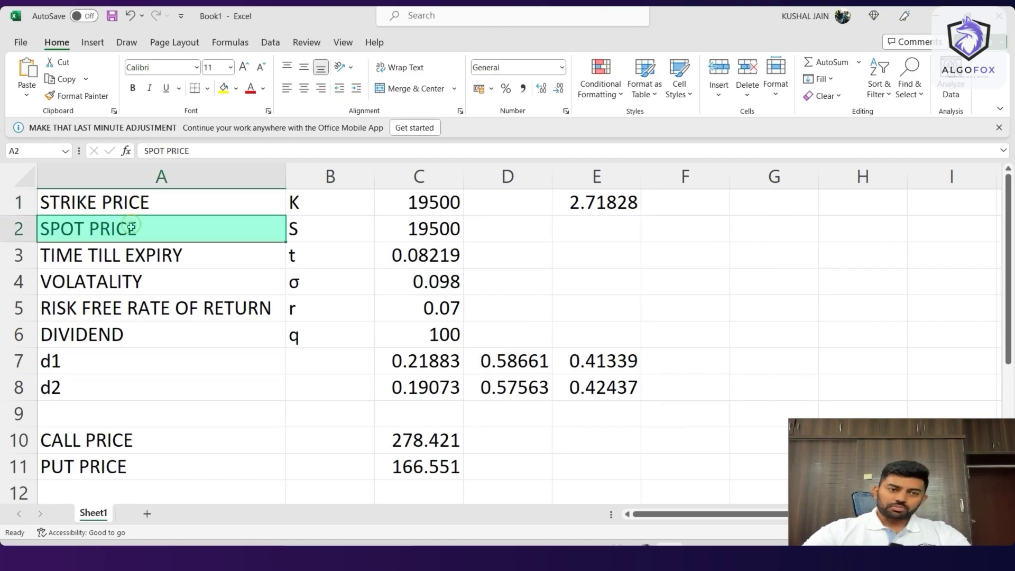
left_click(132, 257)
left_click(124, 284)
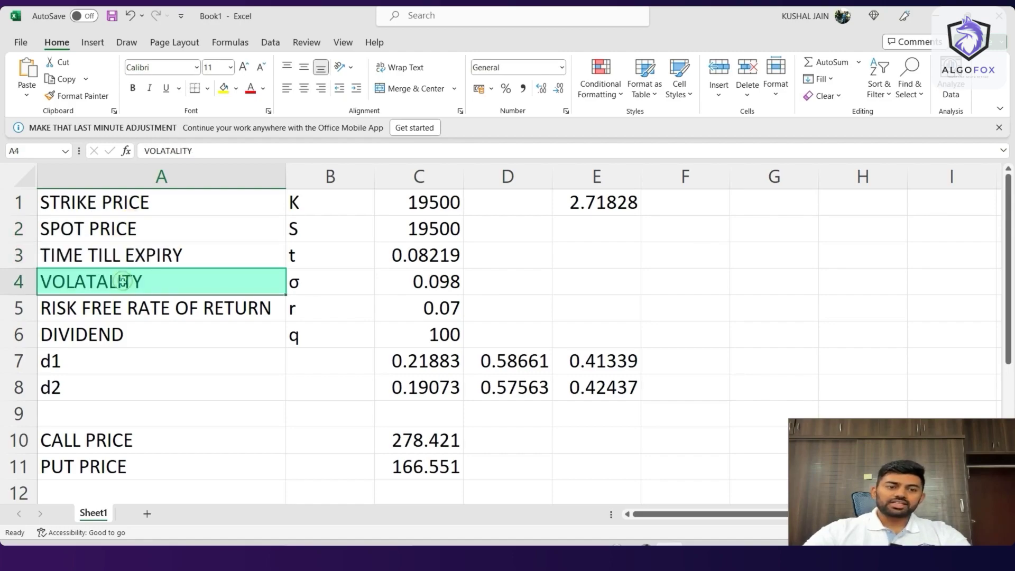
left_click(130, 306)
left_click(136, 333)
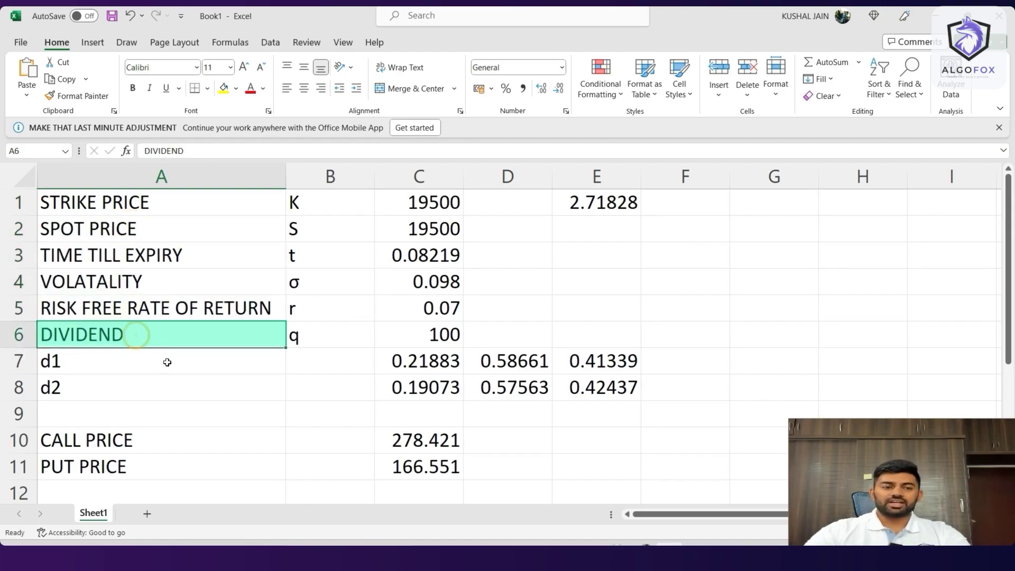
left_click_drag(169, 344, 18, 200)
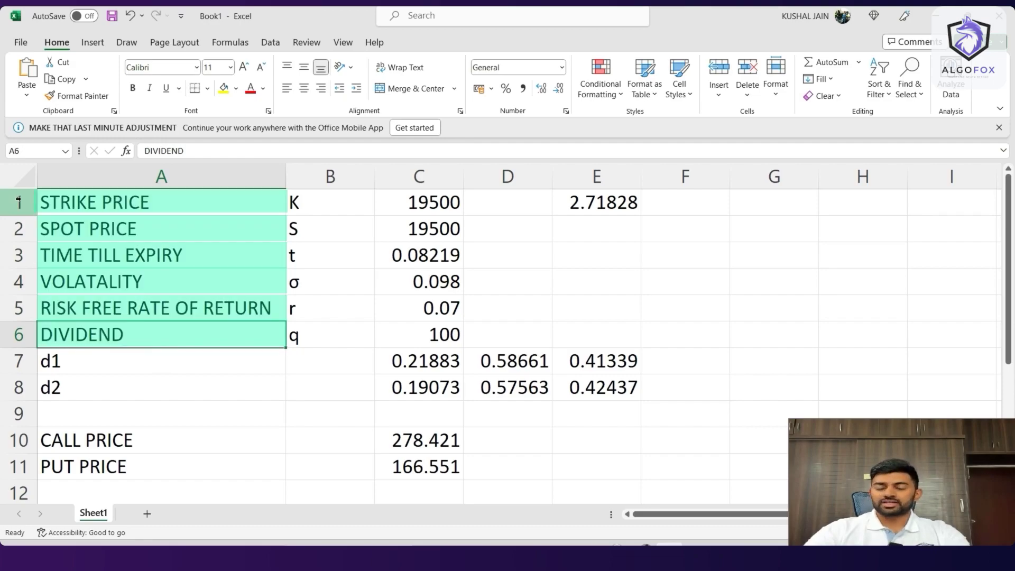
left_click(166, 197)
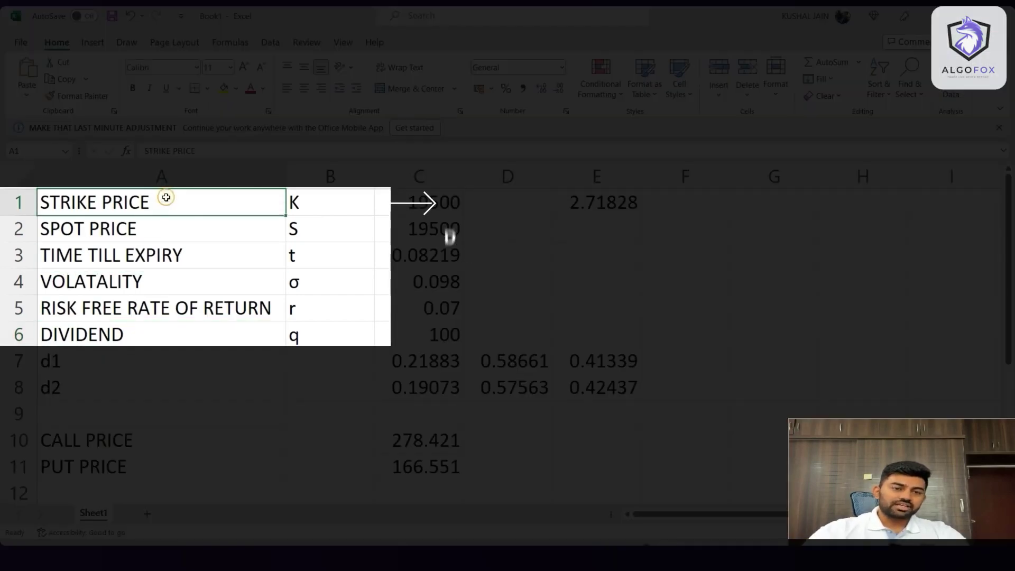
left_click(156, 225)
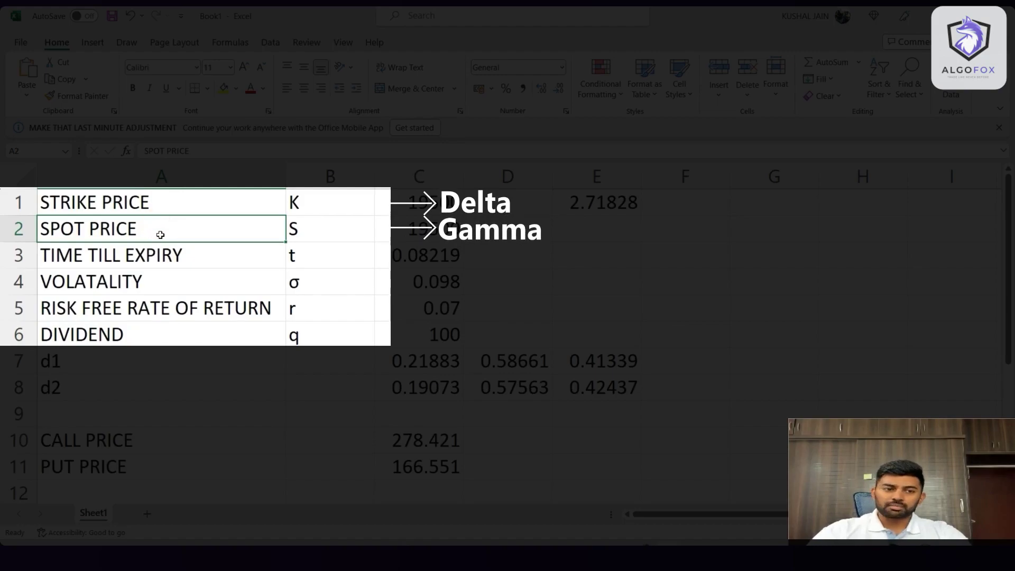
left_click(170, 263)
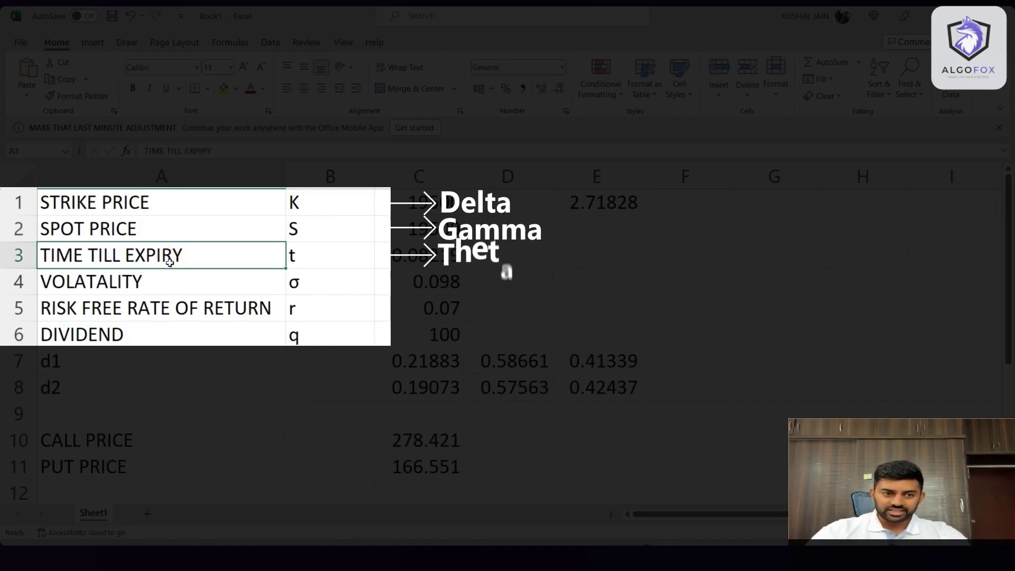
left_click(178, 284)
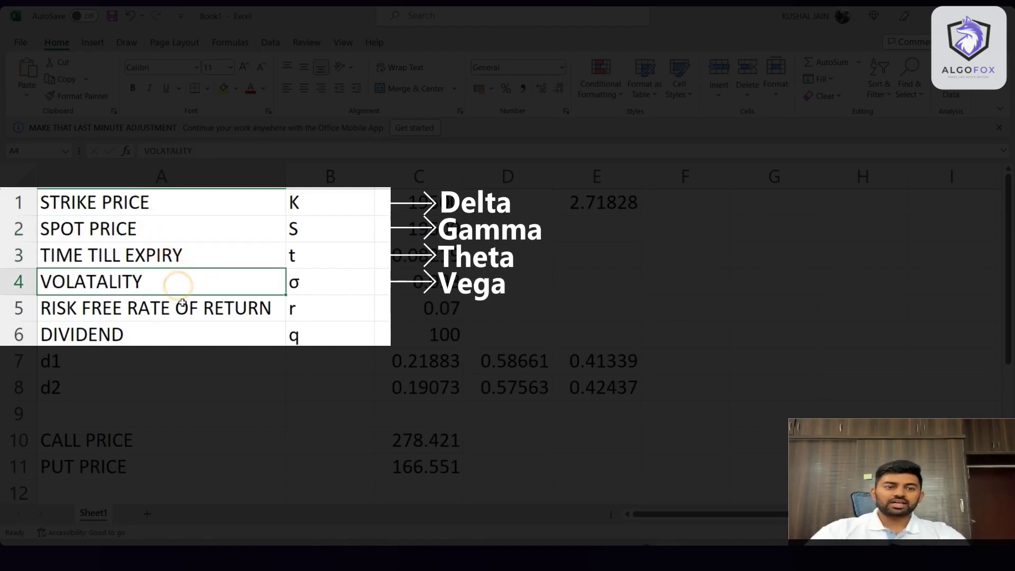
left_click(182, 307)
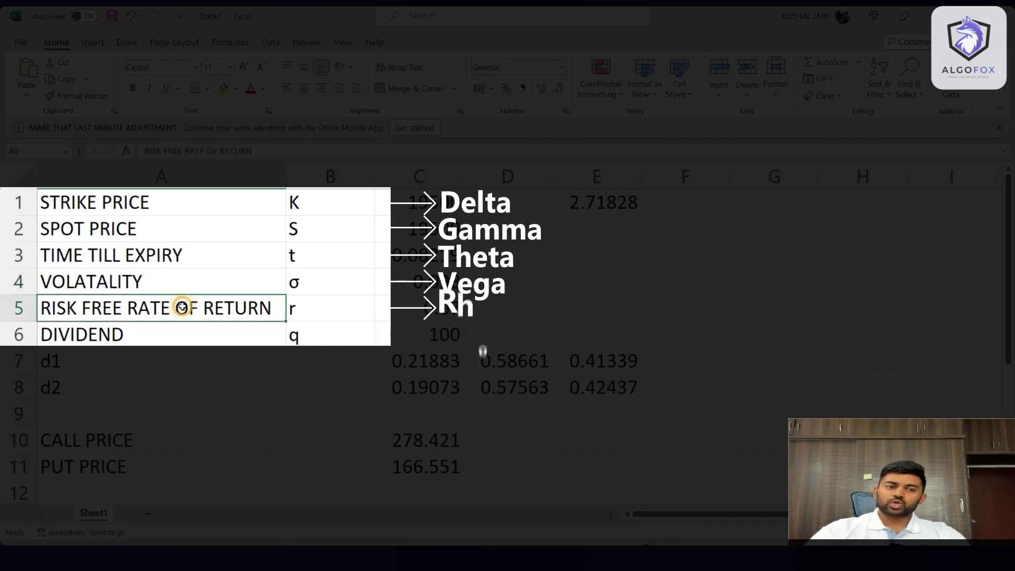
left_click(169, 341)
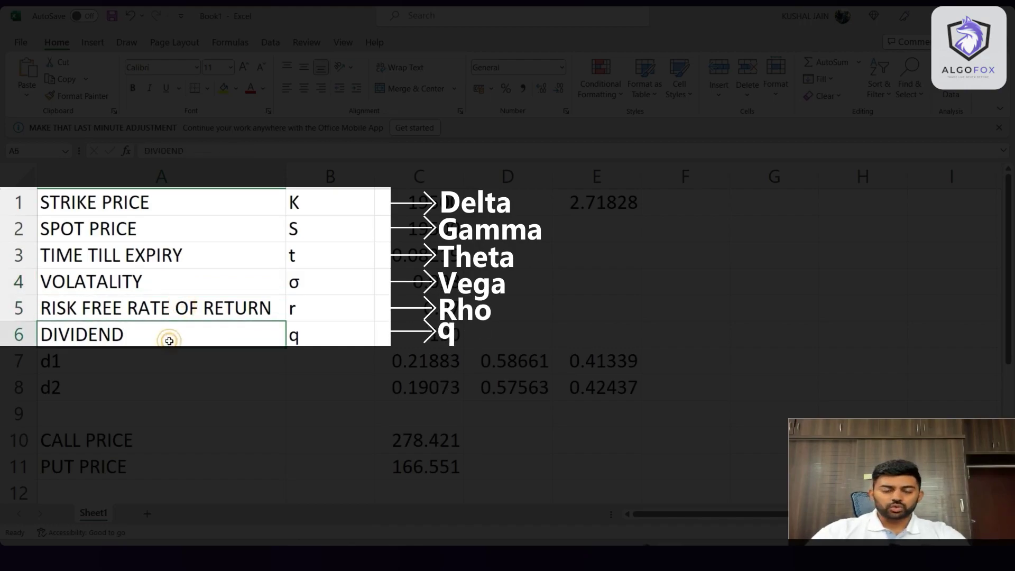
left_click(317, 229)
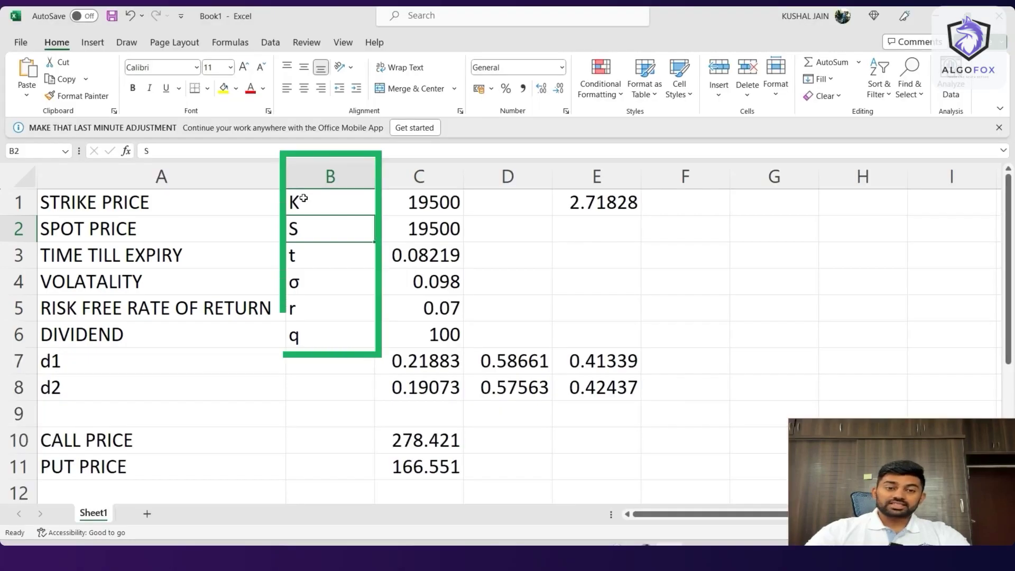
left_click_drag(302, 199, 312, 333)
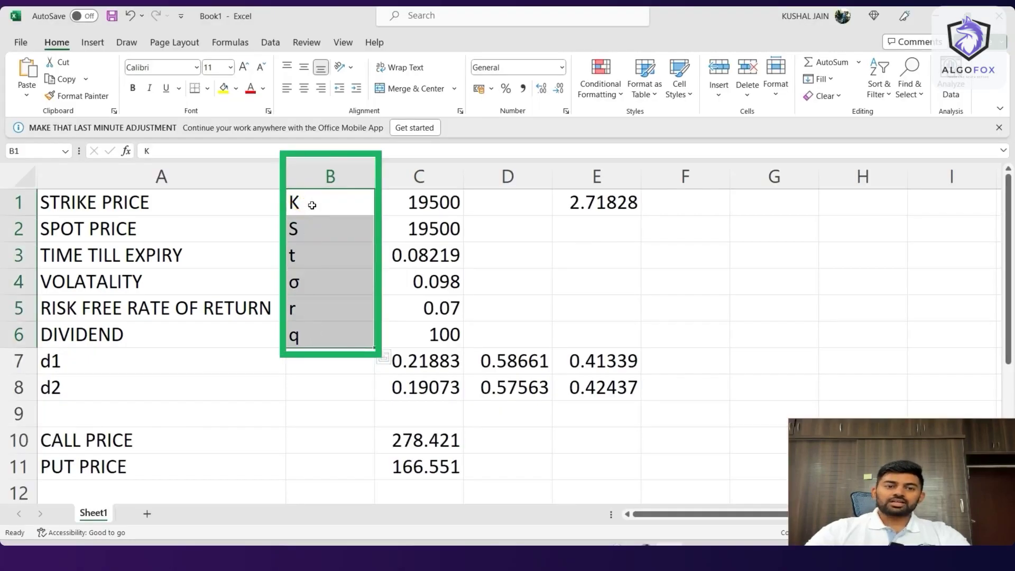
left_click(319, 222)
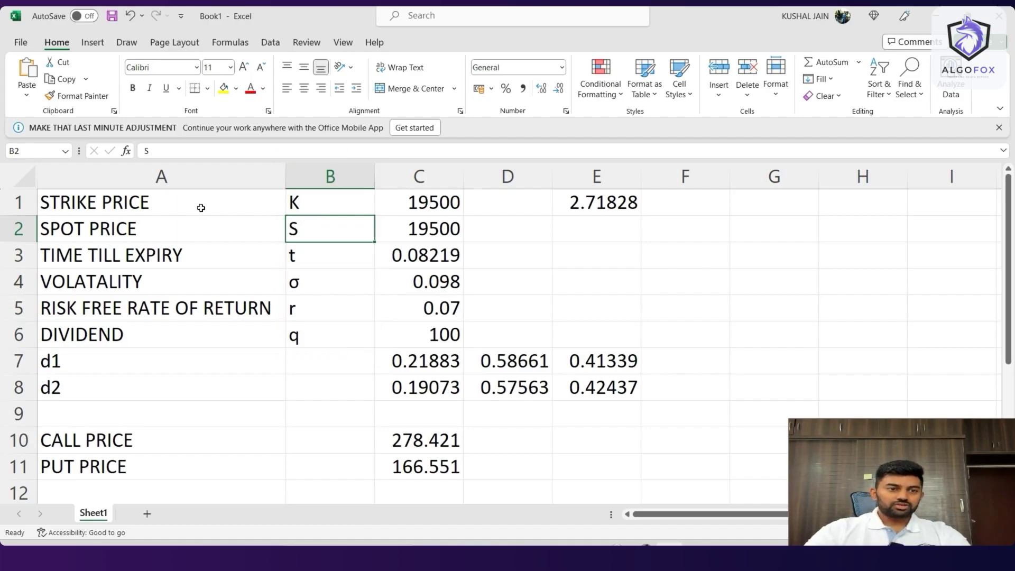
left_click(311, 202)
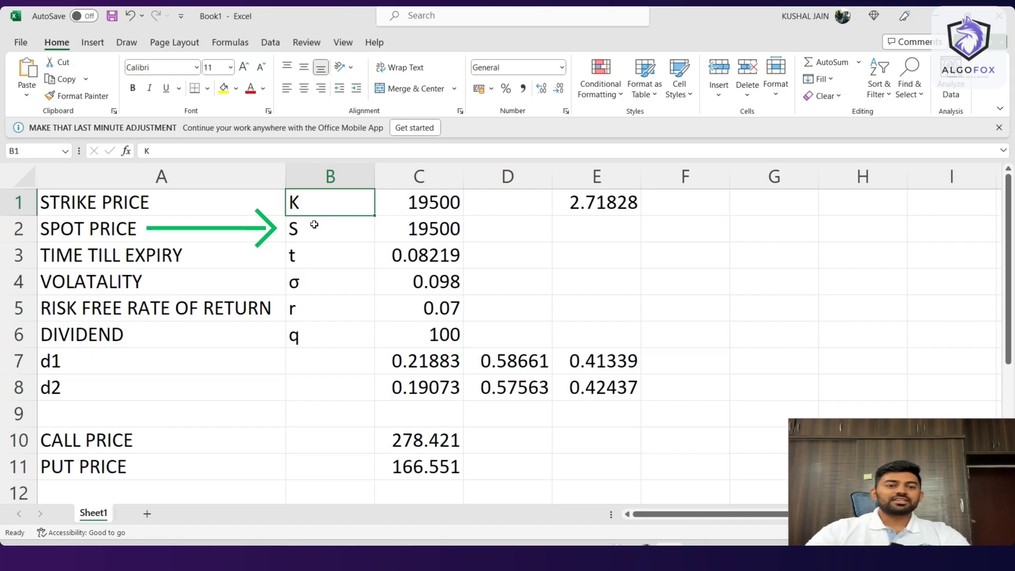
left_click(314, 225)
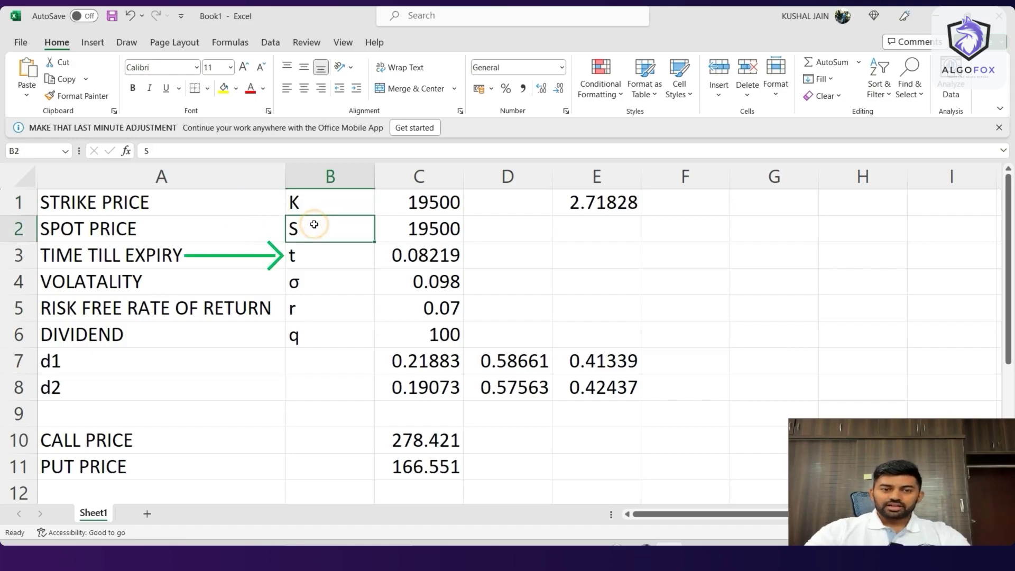
left_click(312, 256)
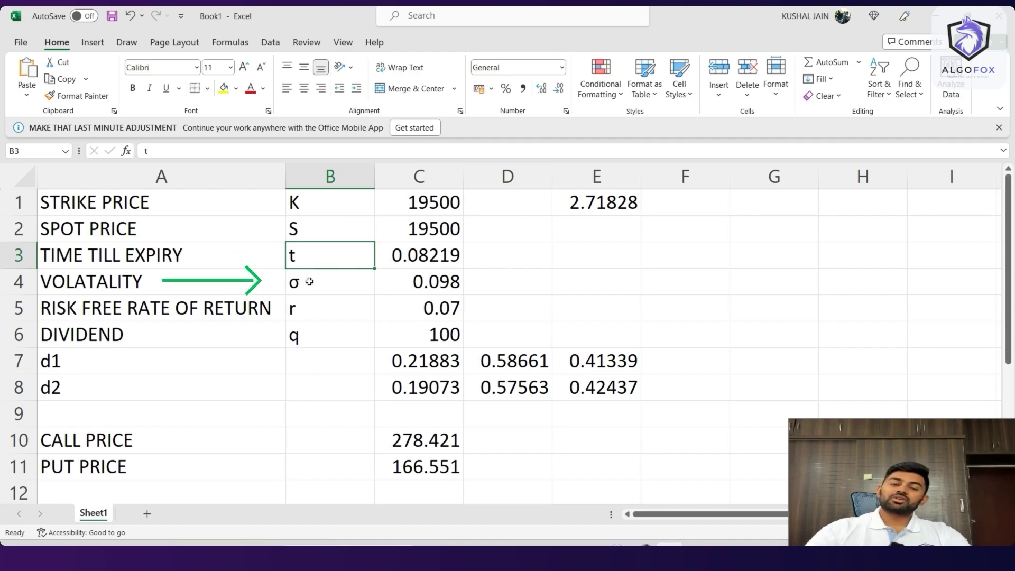
left_click(310, 282)
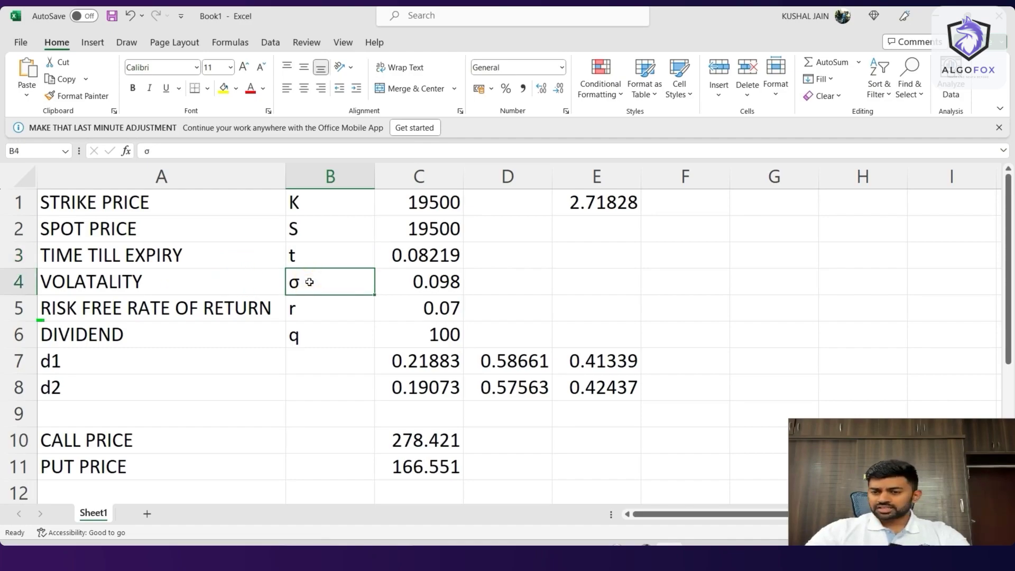
left_click(311, 307)
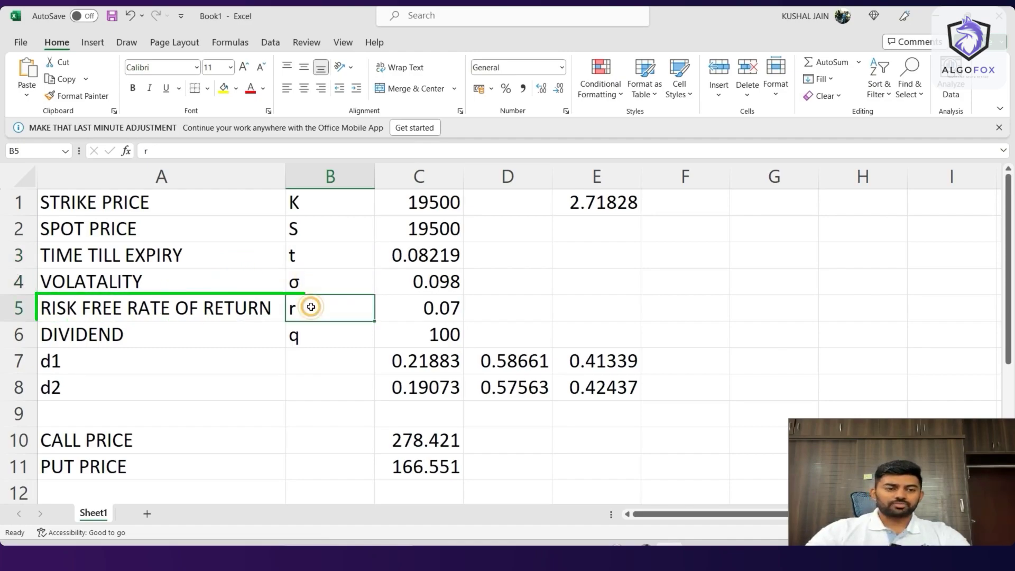
left_click(323, 331)
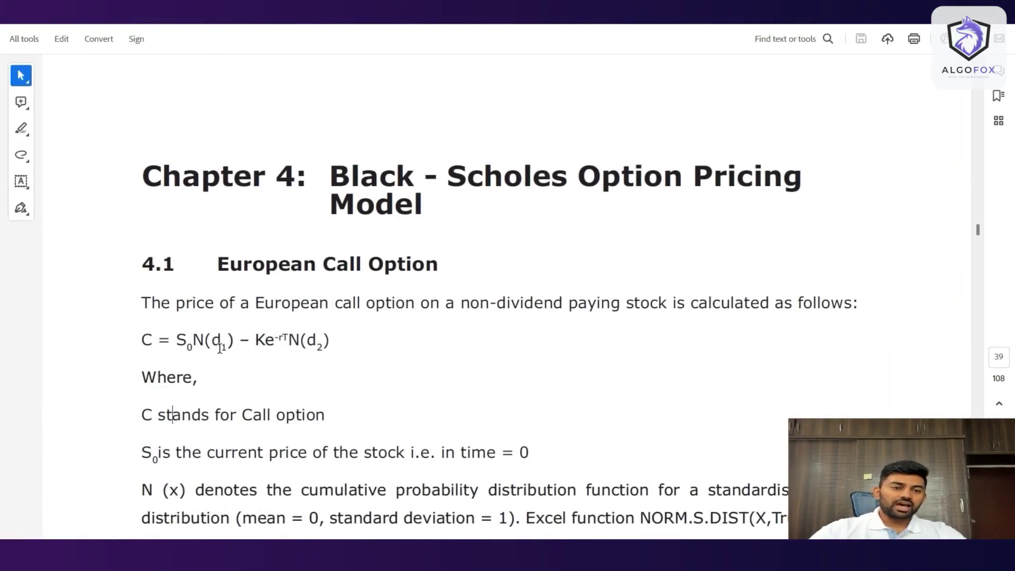
double_click(216, 347)
double_click(311, 345)
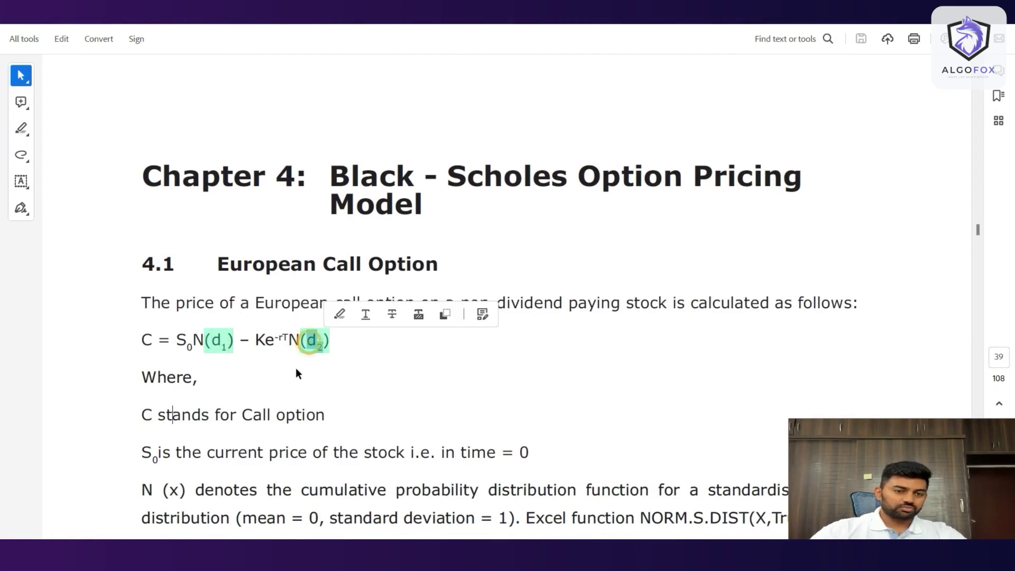
scroll(292, 370, "down", 1)
scroll(290, 373, "down", 5)
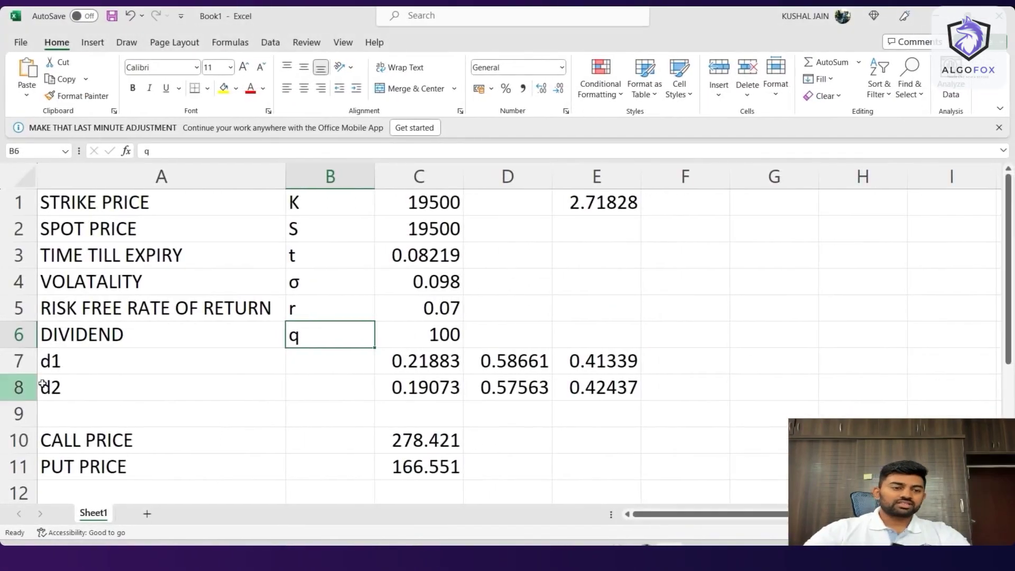
left_click(92, 366)
left_click(102, 396)
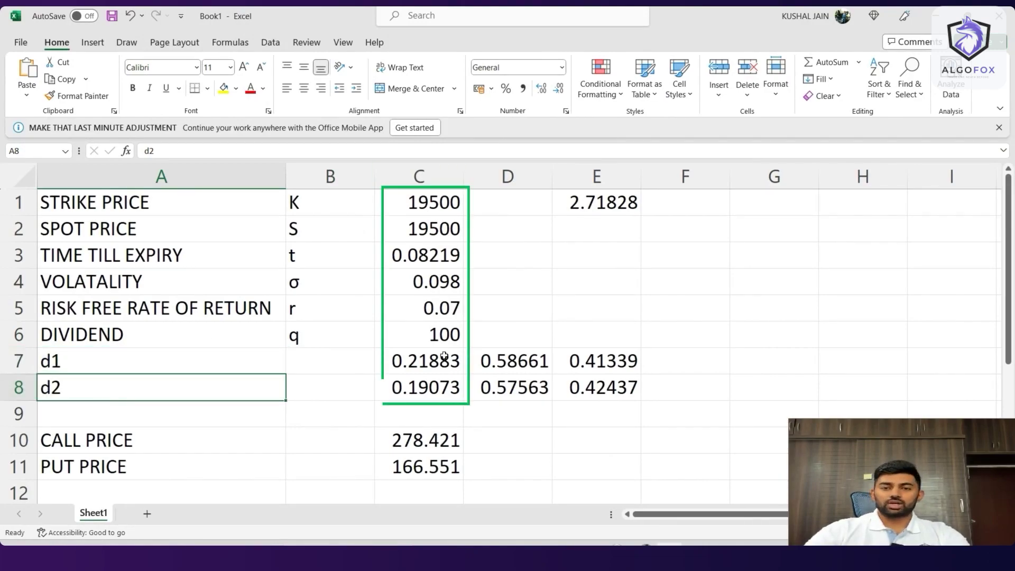
left_click(330, 202)
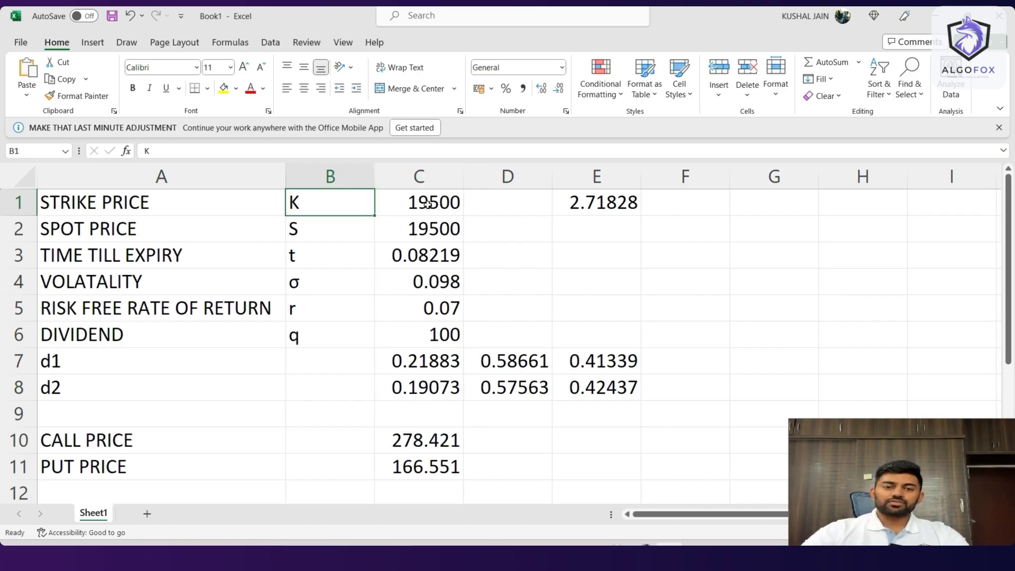
Step: Enter 100 for strike, spot, time till expiry, volatility and risk-free rate
left_click(402, 200)
type("100")
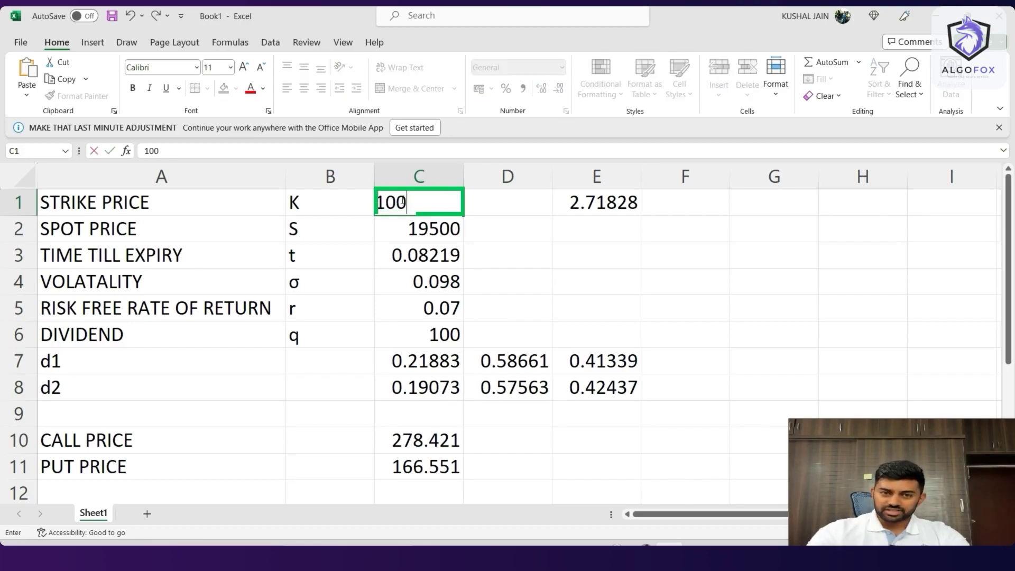
key("Return")
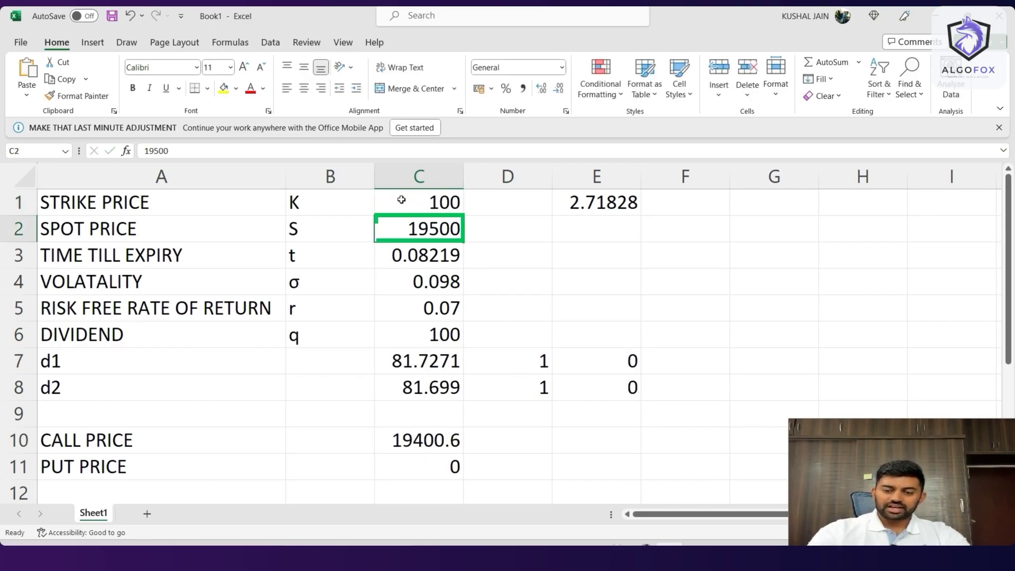
type("100")
key("Return")
type("100")
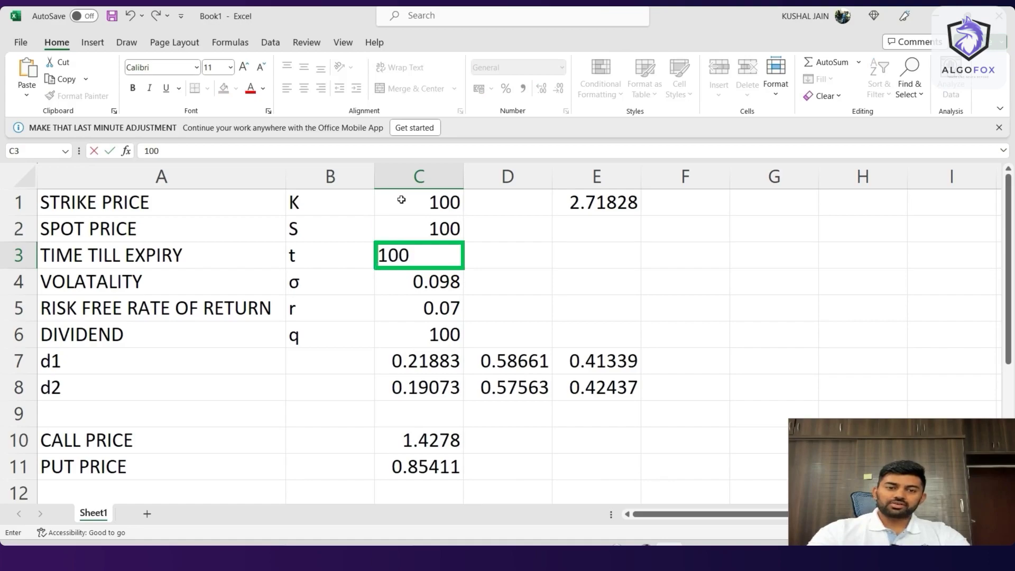
key("Return")
type("100")
key("Return")
type("100")
key("Return")
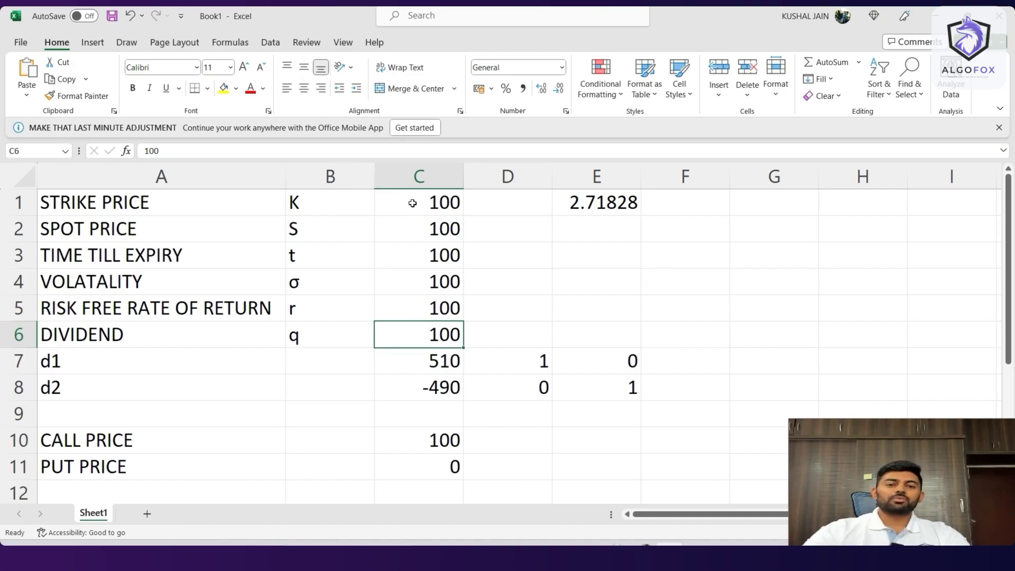
Step: Inspect the recalculated d1, d2, N(d1), N(-d1), N(d2), N(-d2) and put price cells
left_click(243, 362)
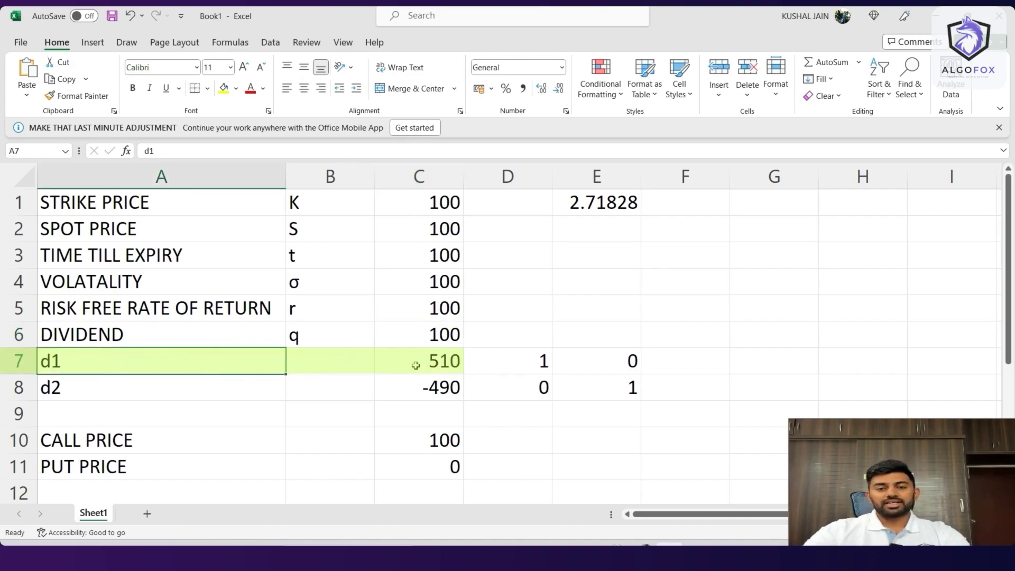
left_click(405, 397)
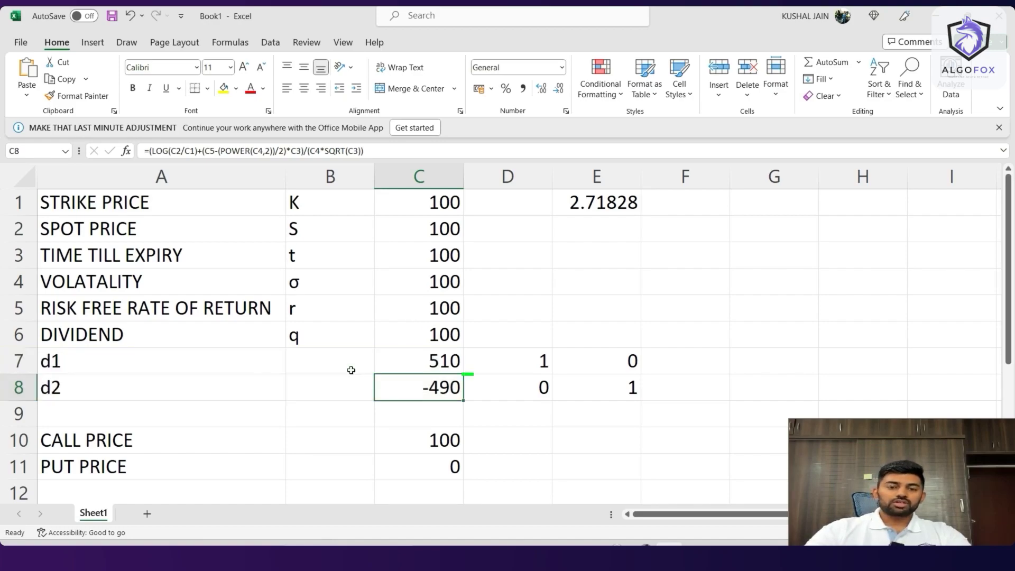
left_click(517, 354)
left_click(594, 365)
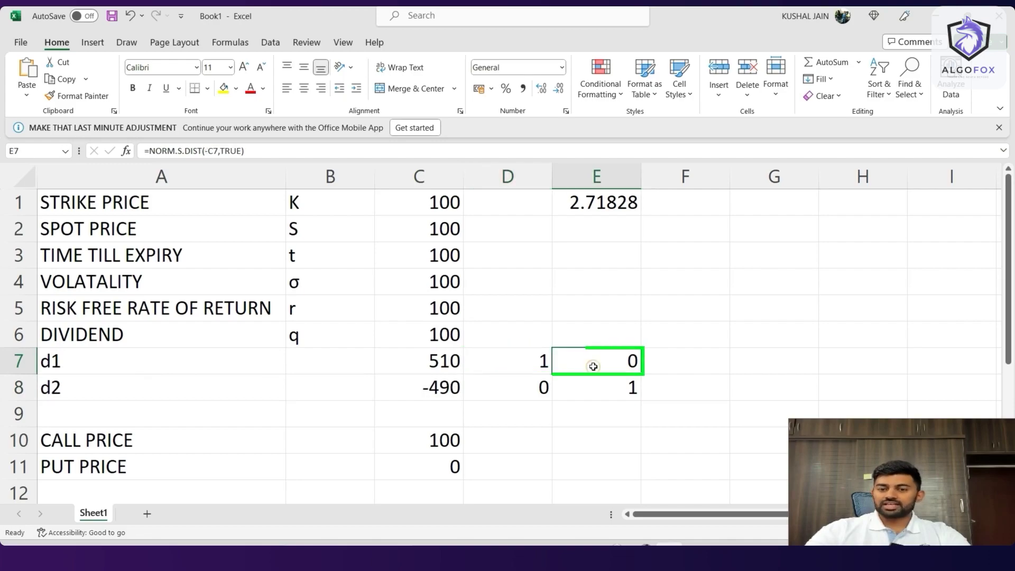
left_click(529, 390)
left_click(576, 398)
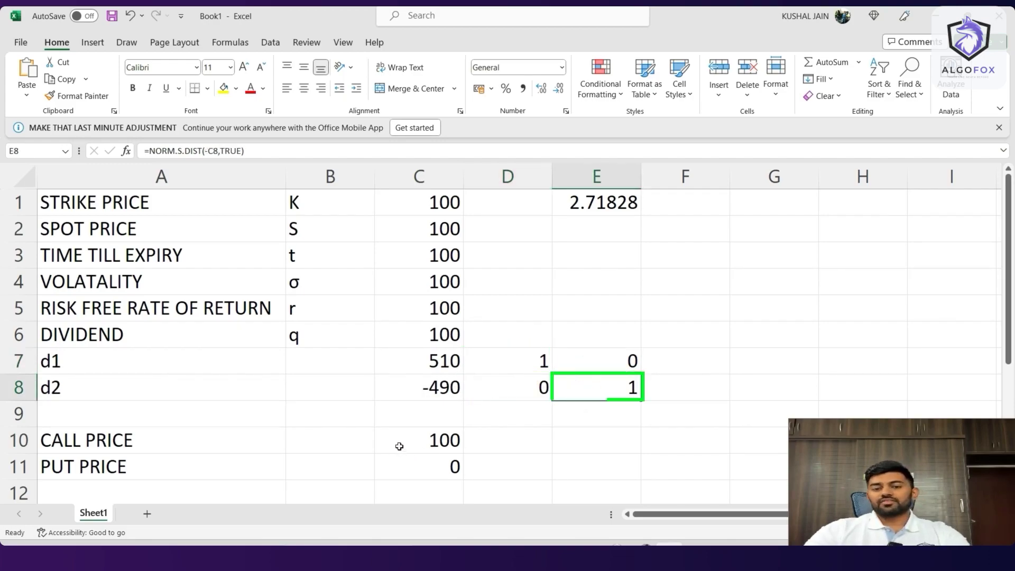
left_click(410, 465)
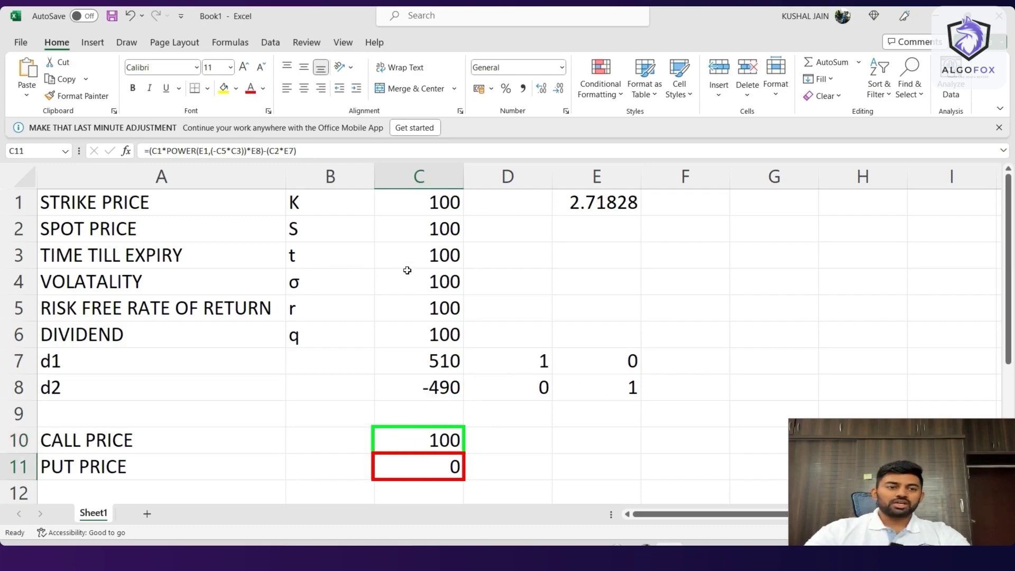
Step: Review each input from strike price to dividend, then the call and put formulas
left_click(415, 205)
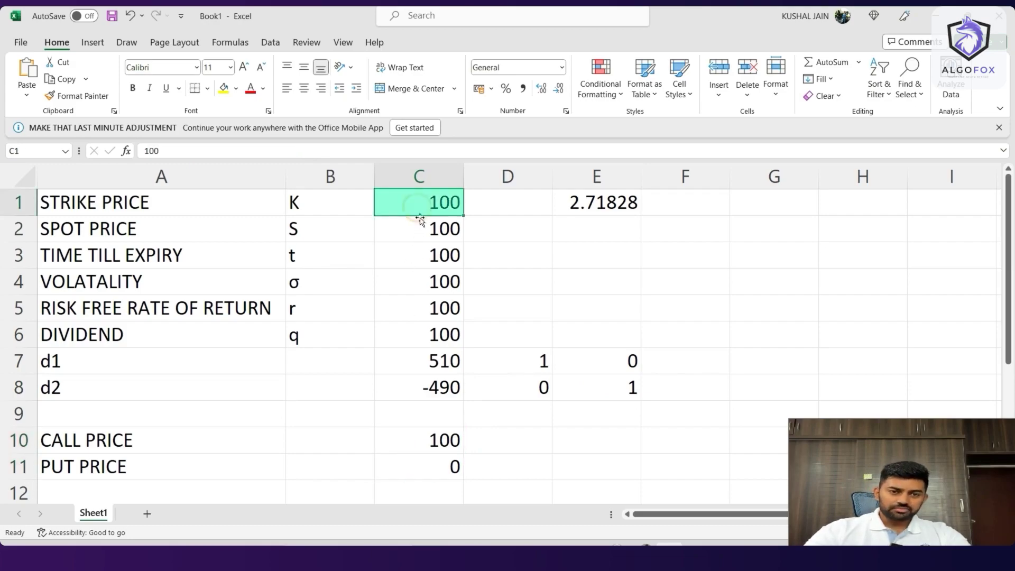
left_click(422, 230)
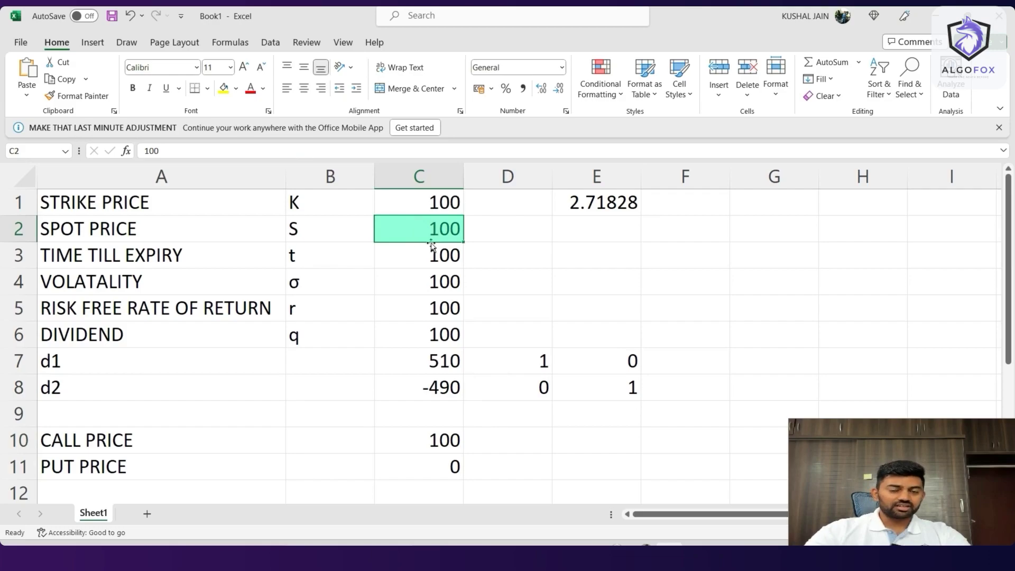
left_click(424, 254)
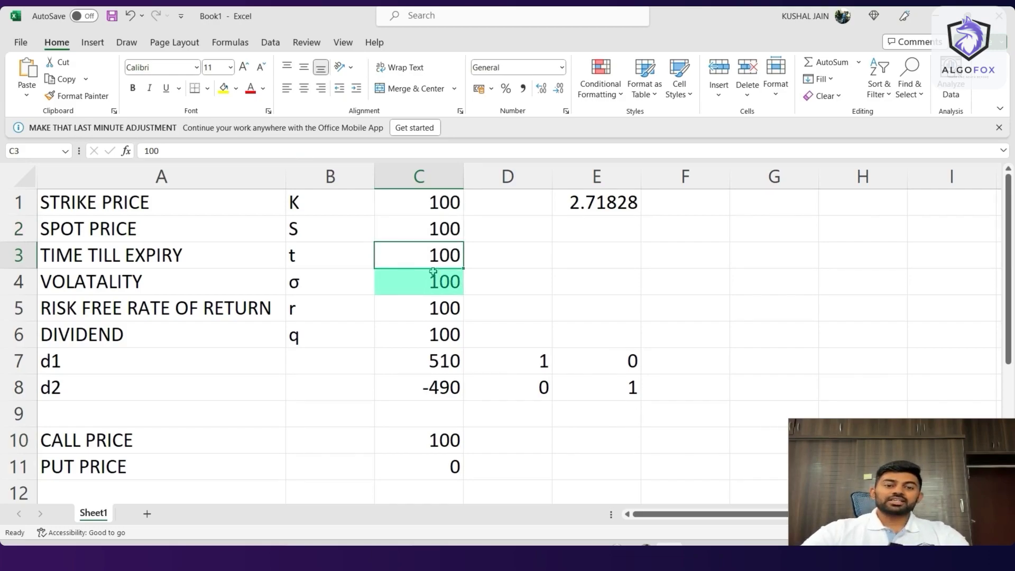
left_click(419, 282)
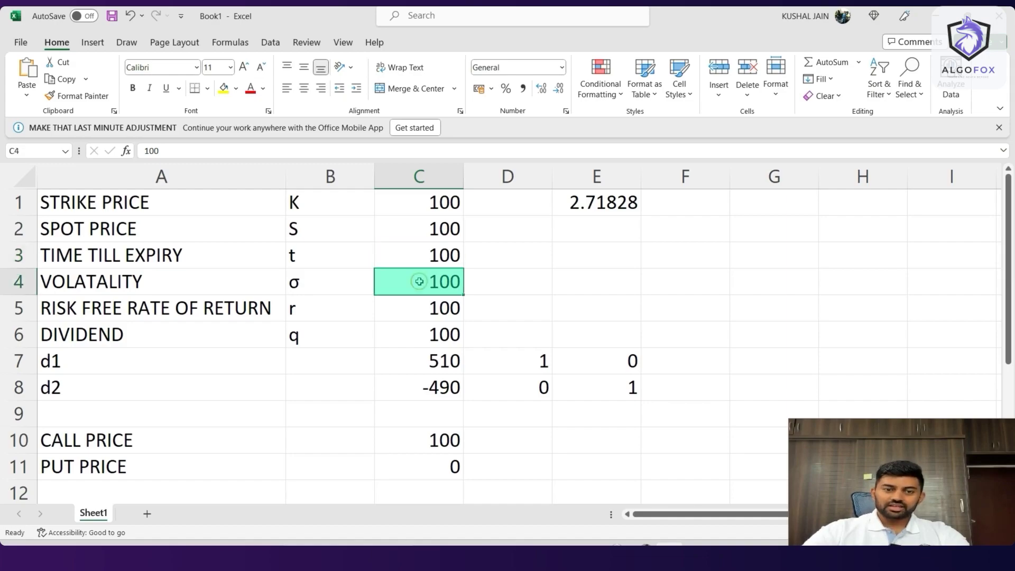
left_click(427, 309)
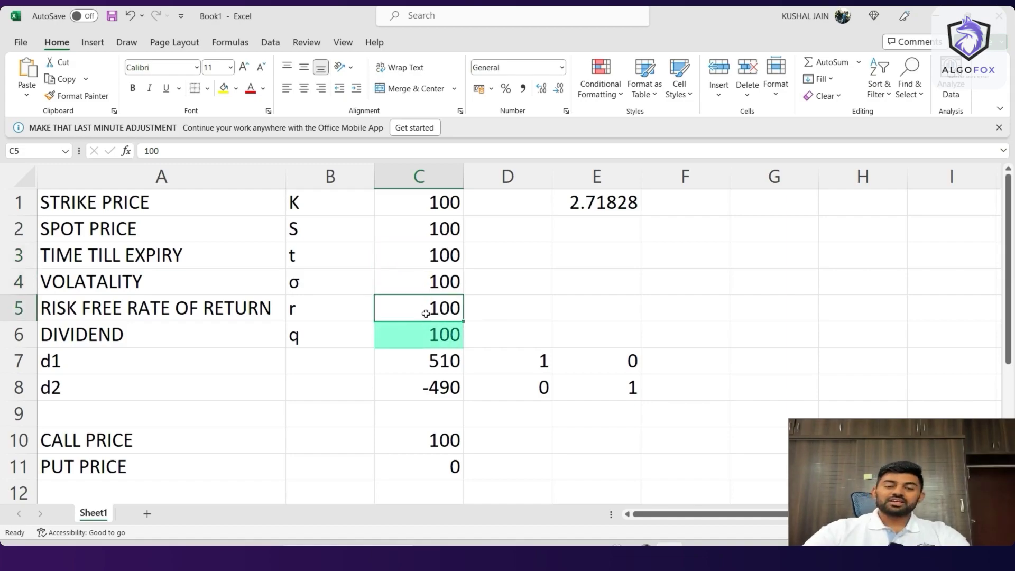
left_click(415, 338)
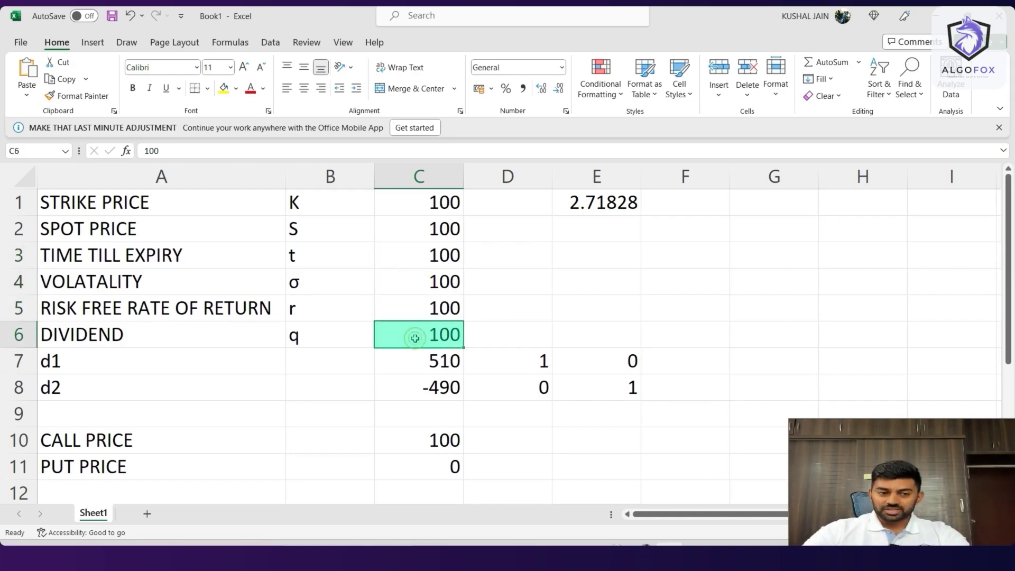
left_click(406, 439)
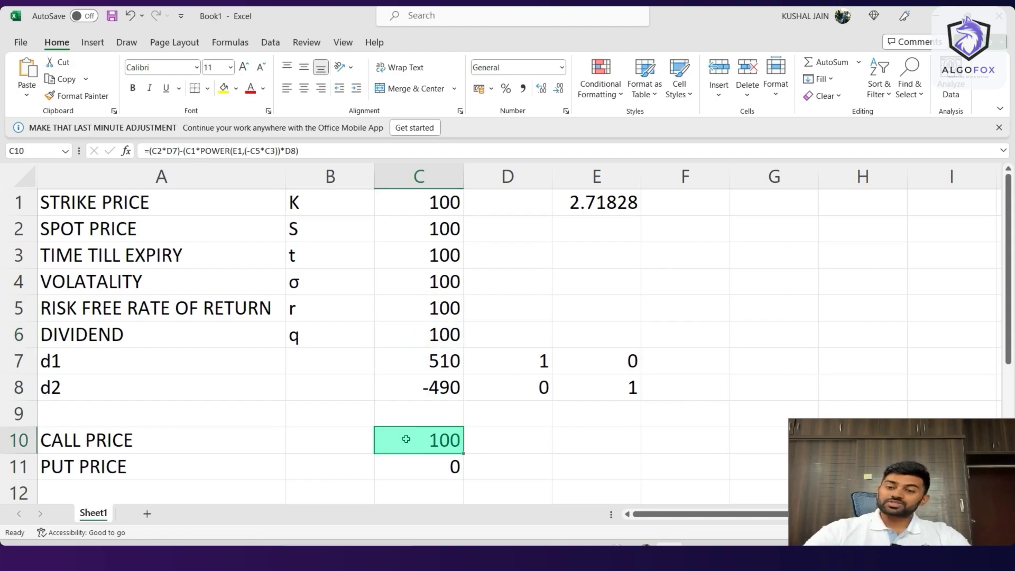
left_click(423, 462)
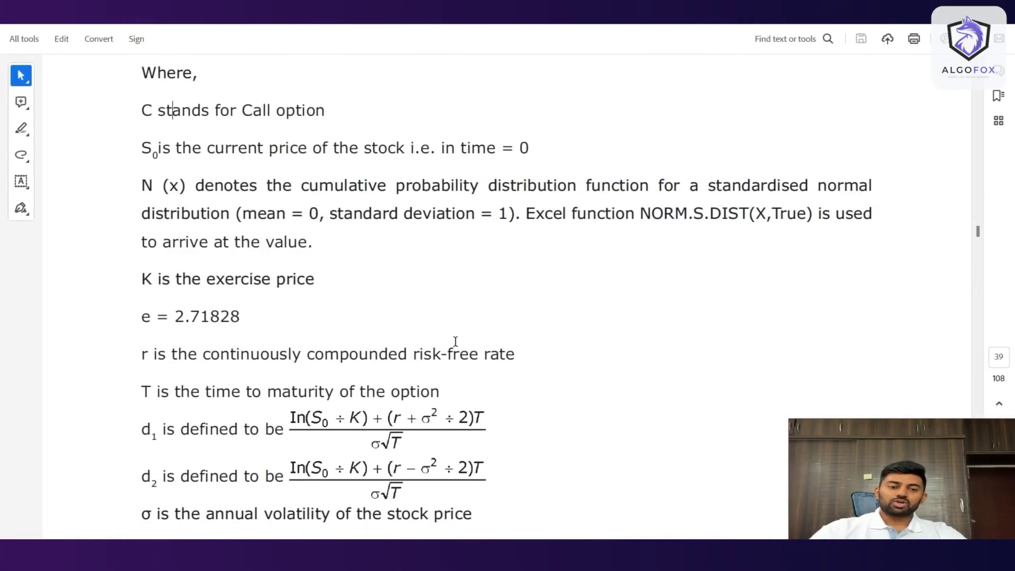
Step: Highlight the d1 label and its defining text in the PDF's variable definitions
scroll(455, 341, "down", 3)
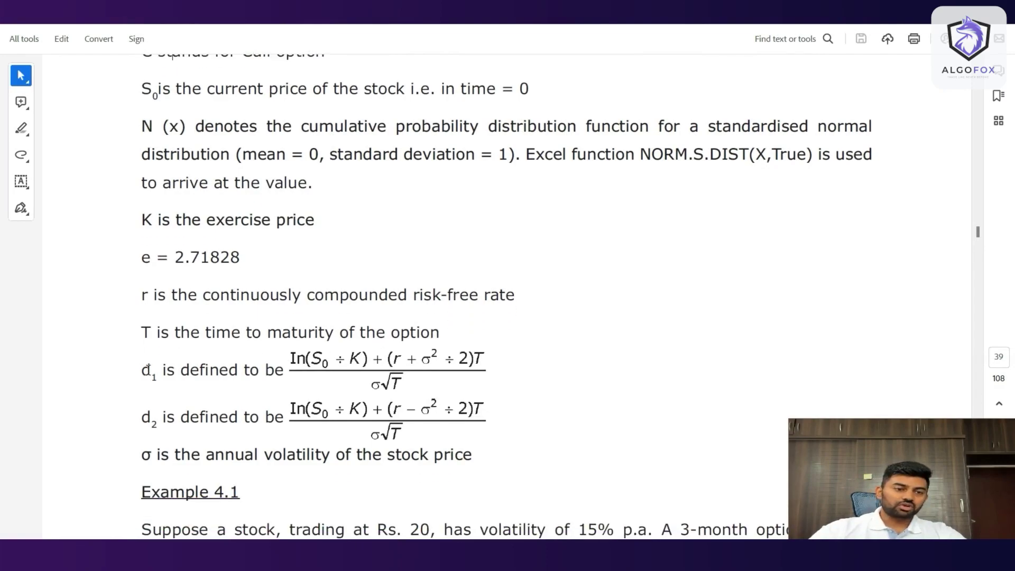
double_click(148, 369)
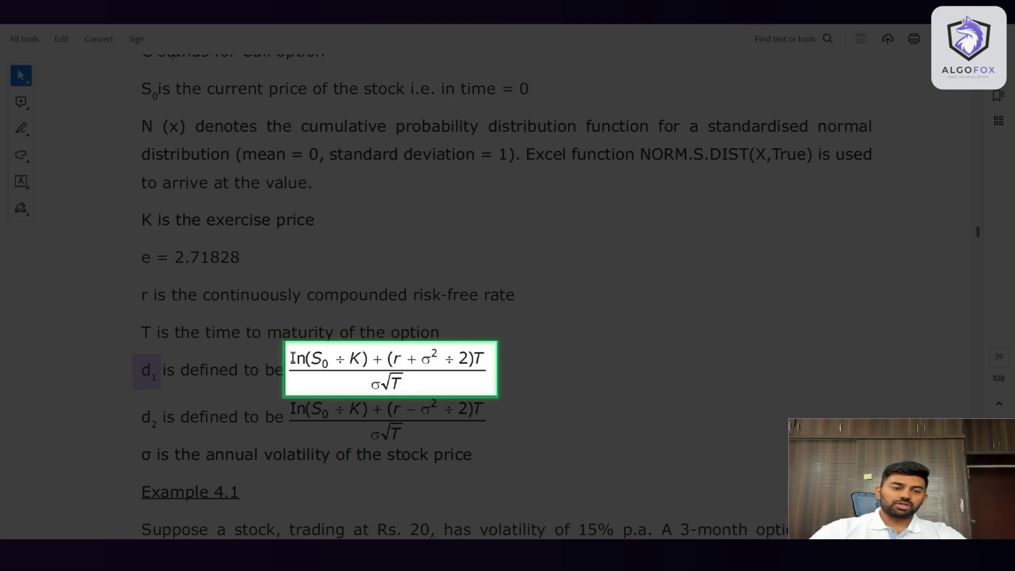
left_click(295, 359, "shift")
left_click(301, 360)
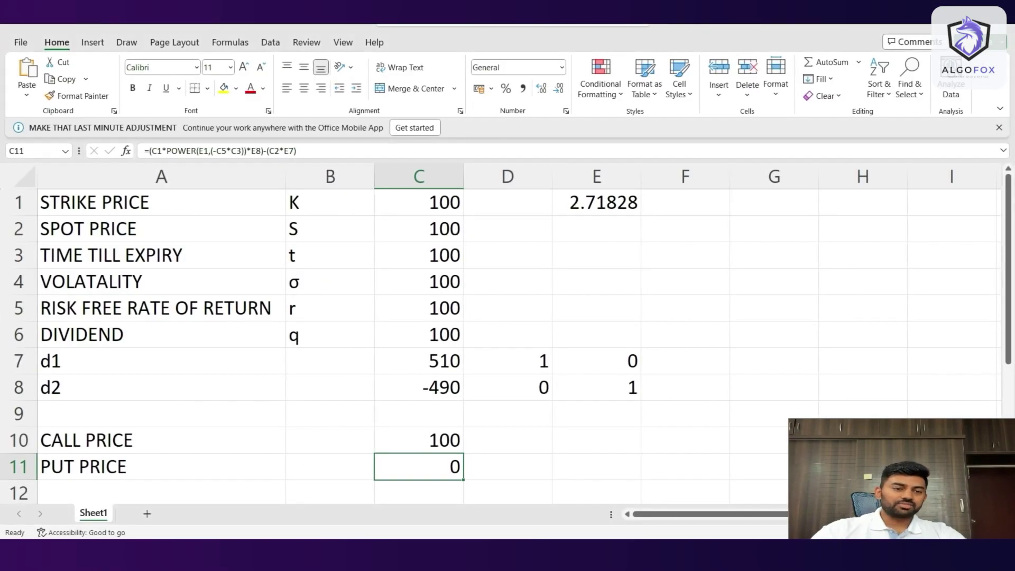
left_click(410, 360)
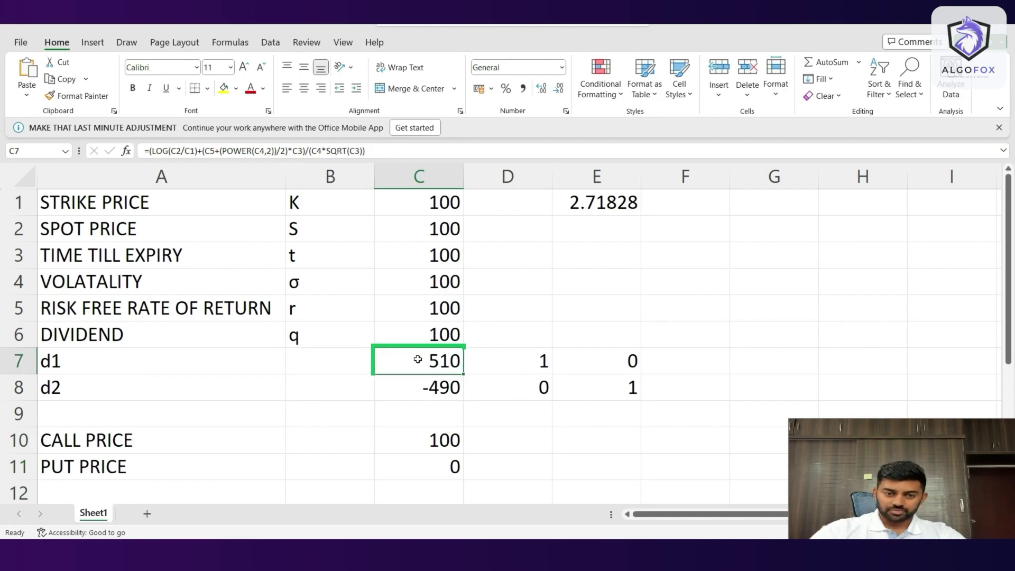
double_click(418, 361)
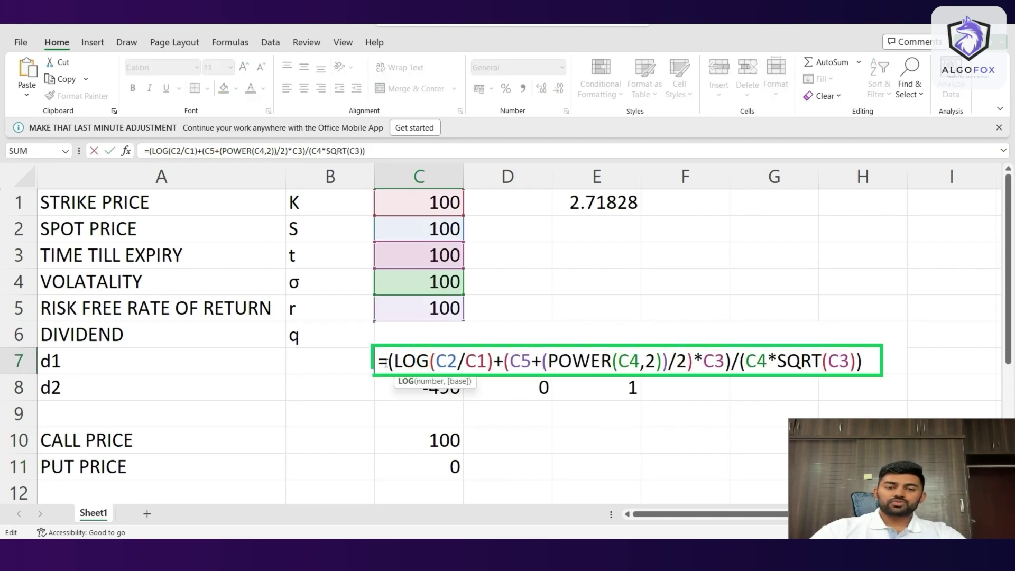
left_click_drag(393, 365, 417, 363)
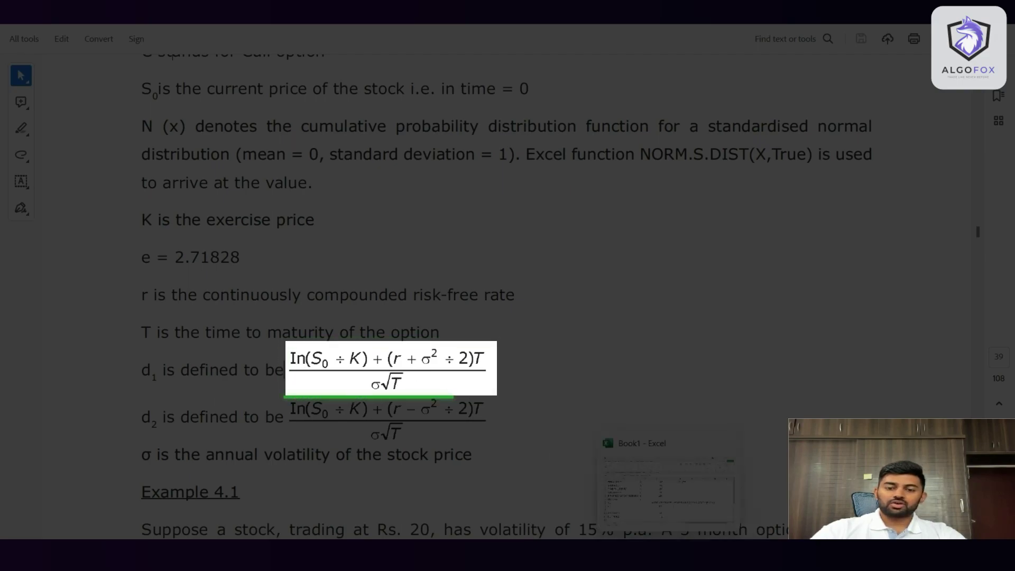
left_click(668, 556)
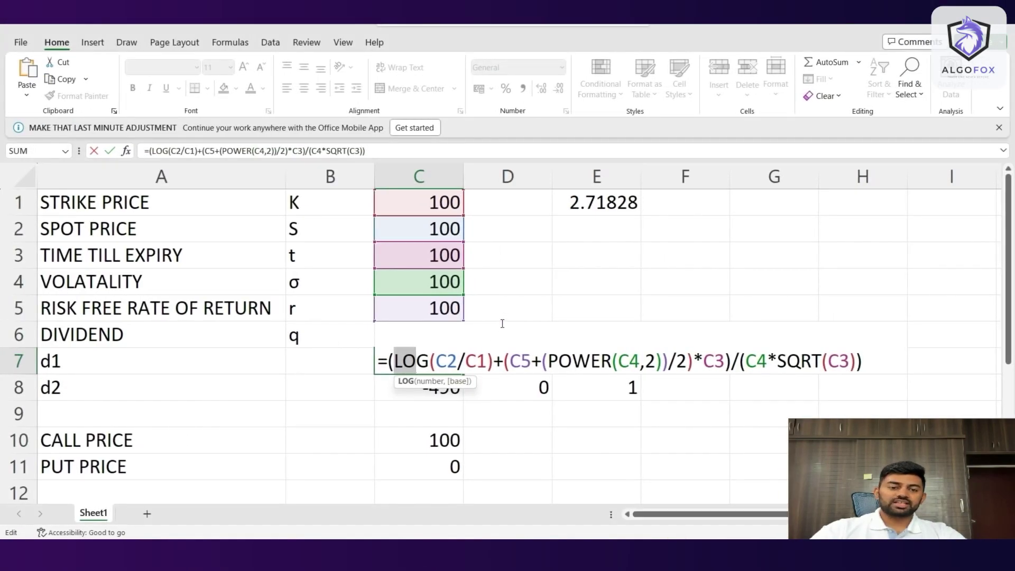
key("Tab")
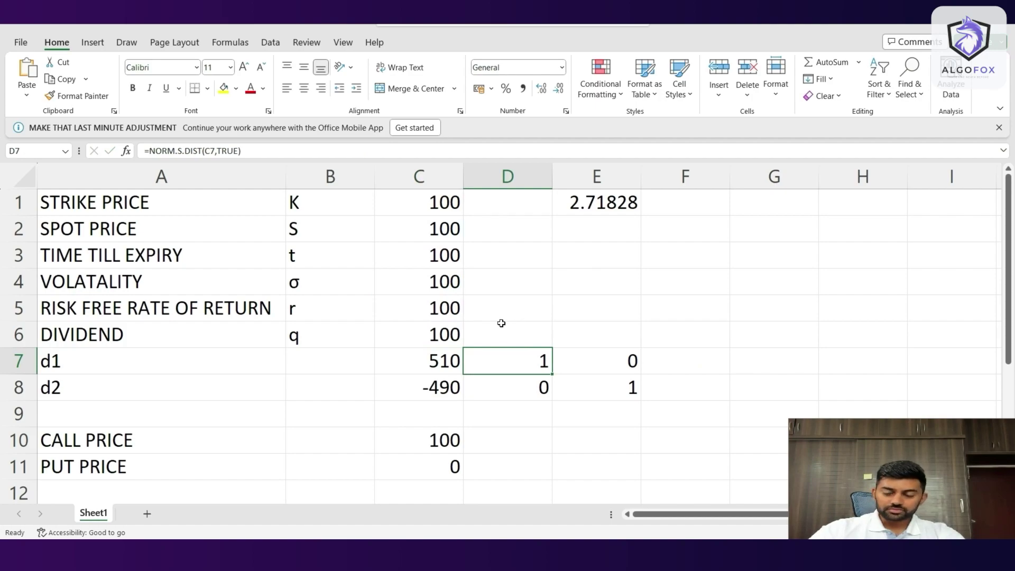
left_click(416, 361)
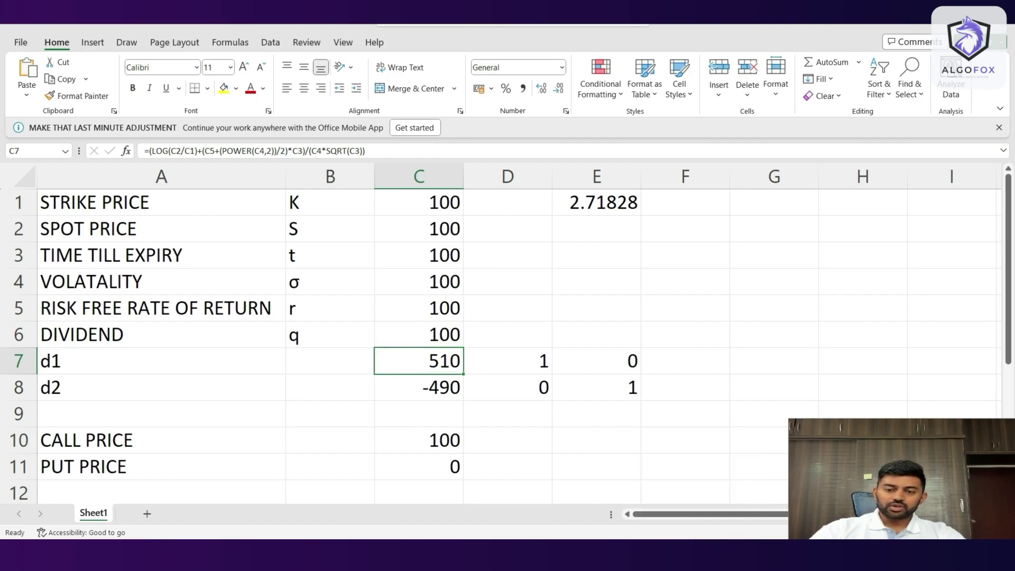
Step: Highlight the d1 definition in the PDF, then open C8's d2 formula in Excel
key("alt+Tab")
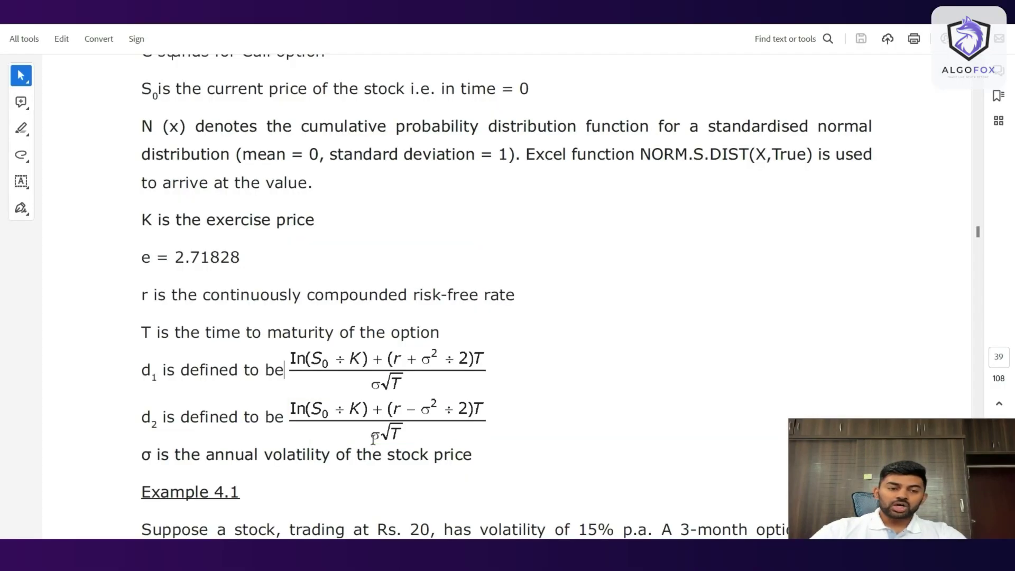
double_click(143, 374)
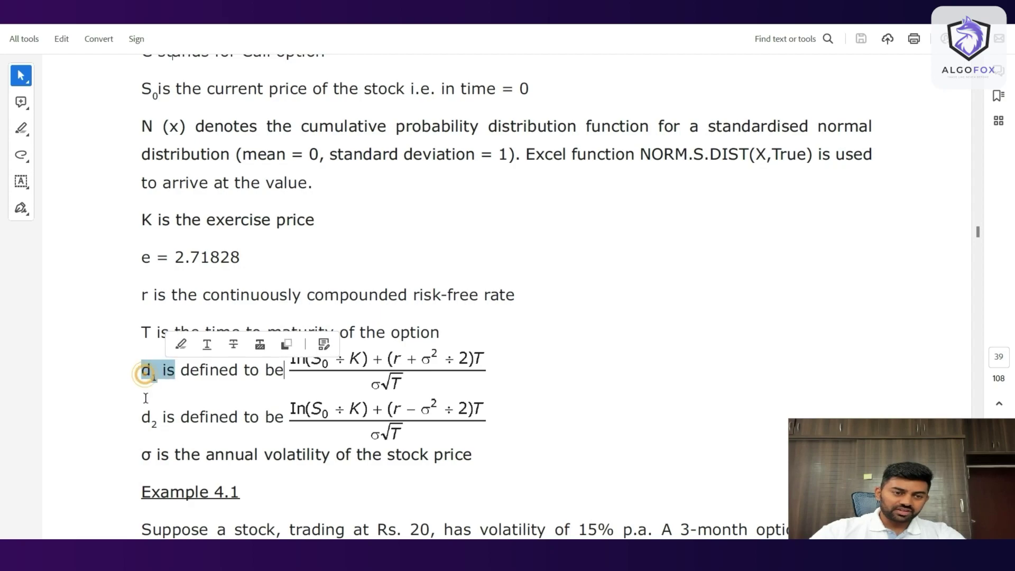
left_click(411, 413)
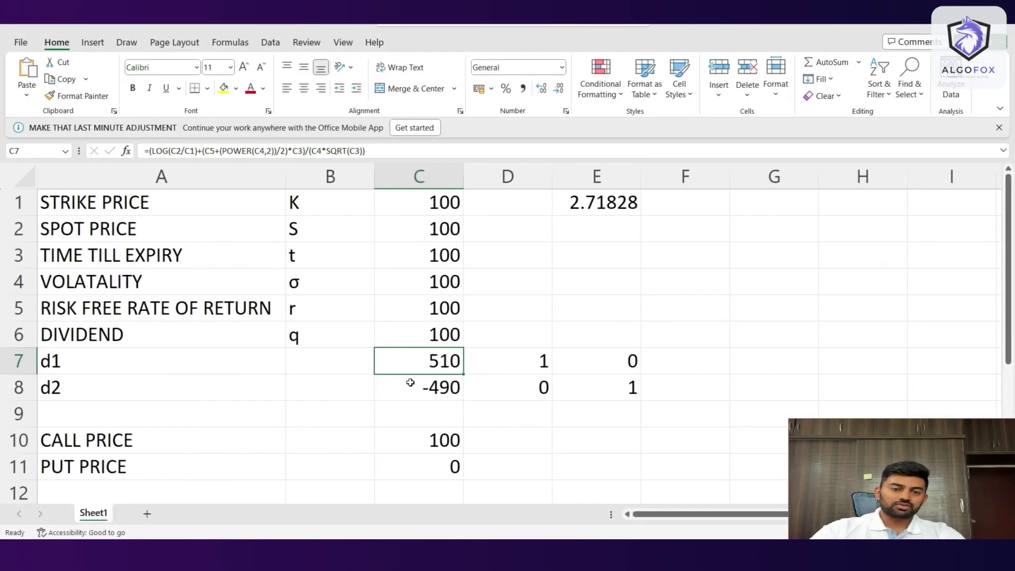
double_click(414, 385)
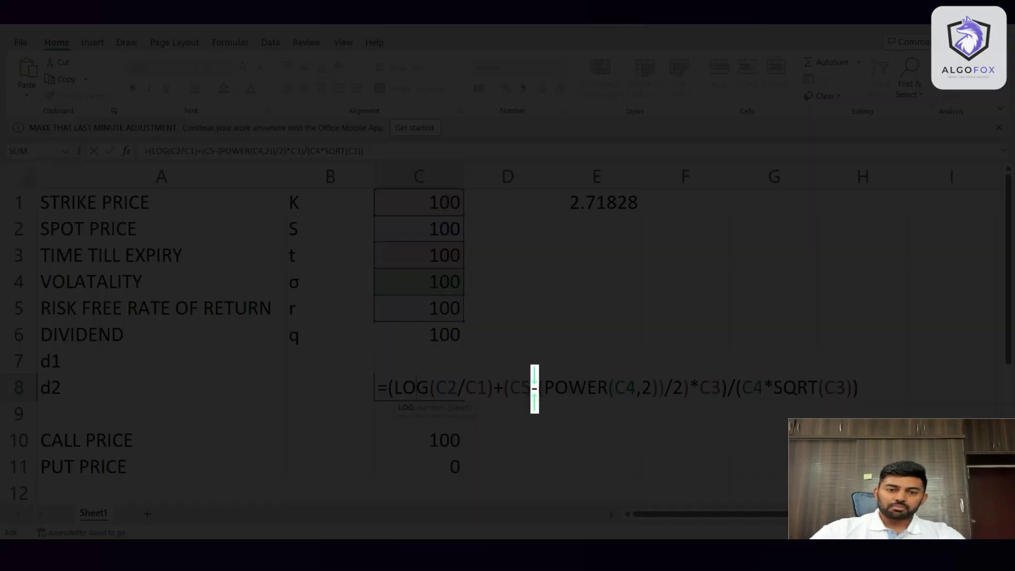
Step: Check the minus sign in C8's d2 formula and the d1/d2 labels in A7 and A8
left_click_drag(532, 389, 538, 391)
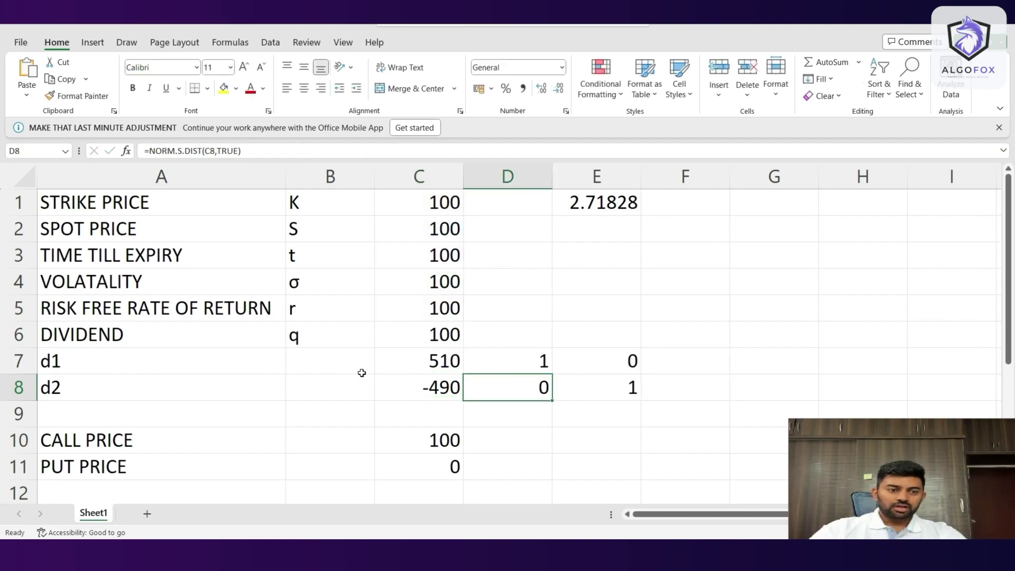
left_click(93, 366)
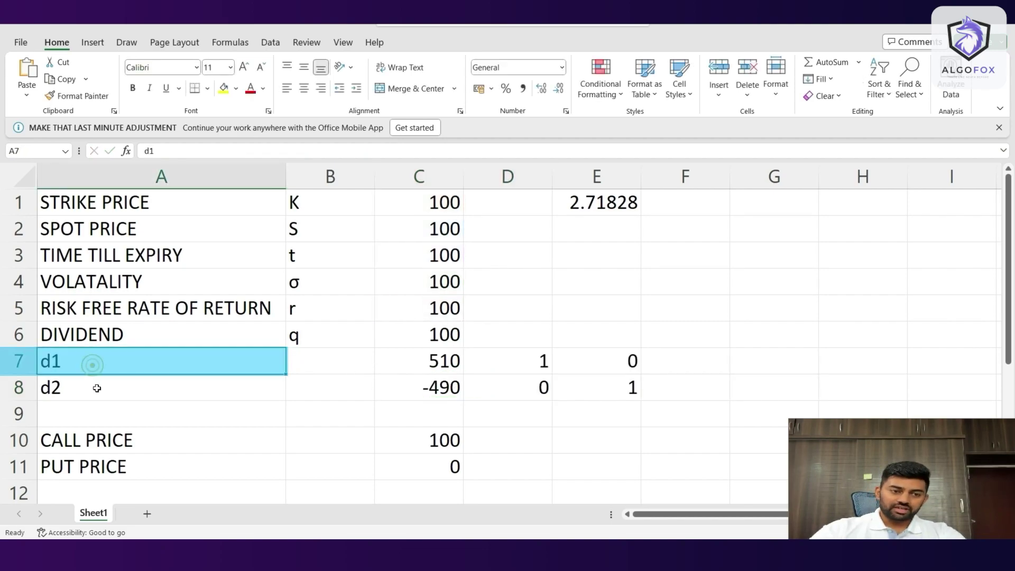
left_click(97, 387)
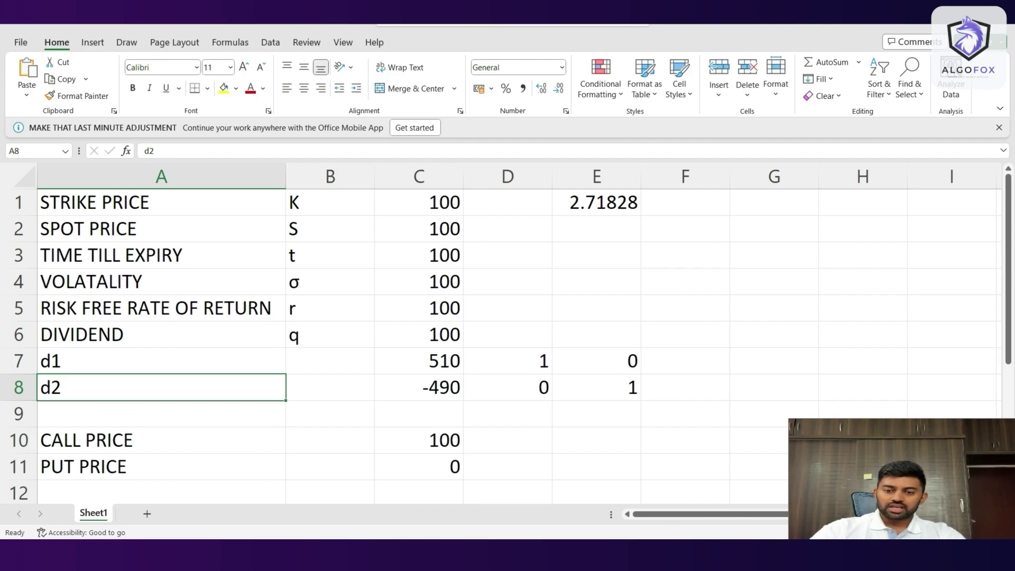
key("alt+Tab")
Step: Mark N(d1) in the PDF call formula, then open D7's =NORM.S.DIST(C7,TRUE)
scroll(429, 391, "up", 5)
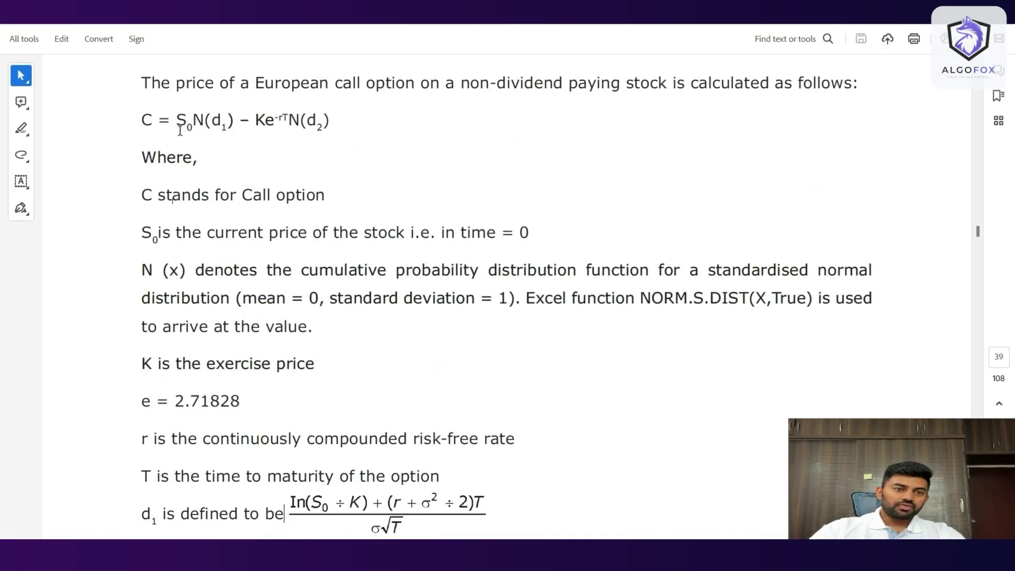
left_click_drag(193, 120, 330, 127)
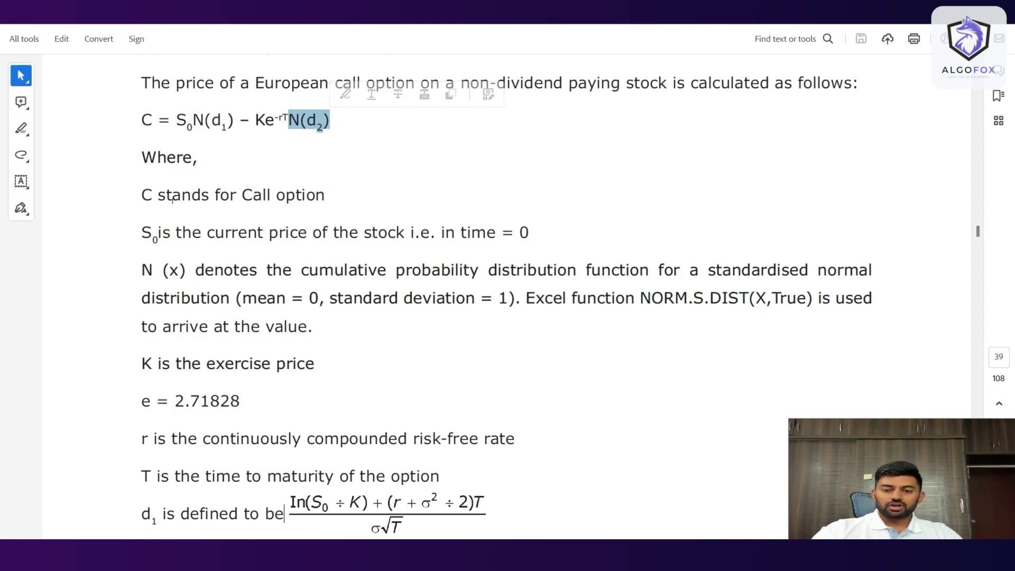
key("alt+Tab")
double_click(515, 361)
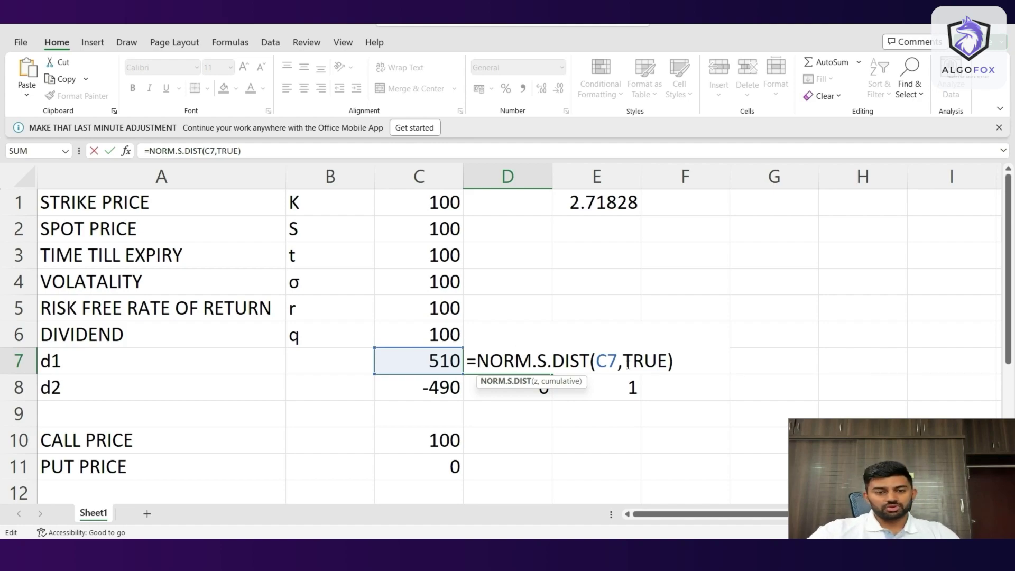
left_click(550, 430)
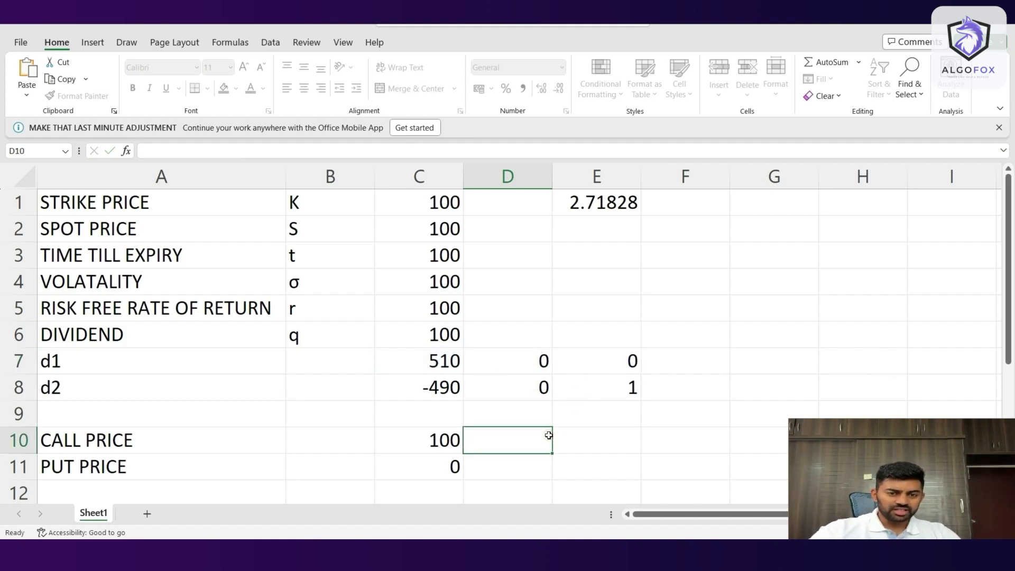
left_click(527, 390)
double_click(527, 389)
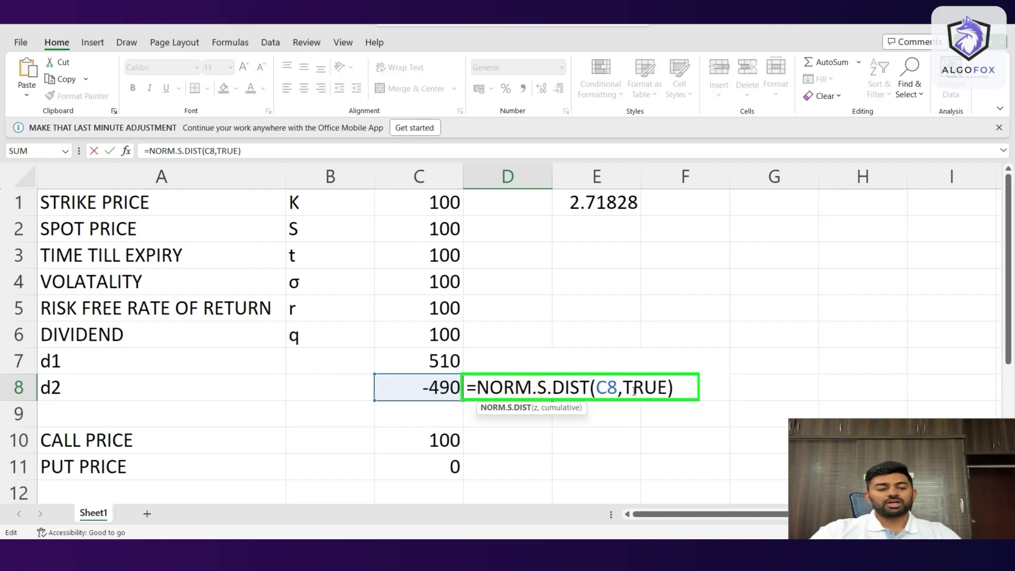
key("Return")
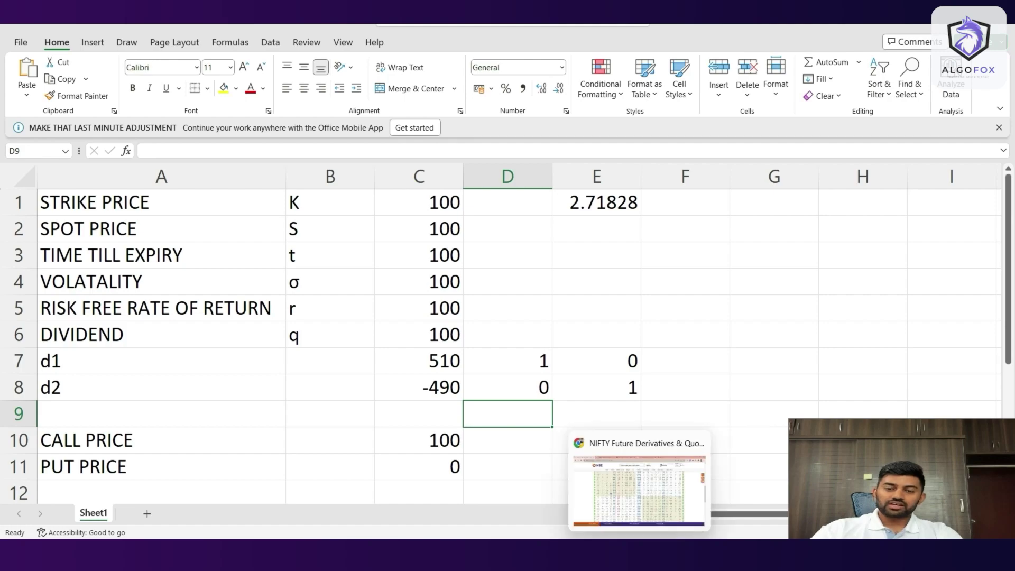
Step: Mark N(d1) and N(d2) in the call formula and N(-d2) in the put formula
left_click(669, 476)
left_click(340, 177)
left_click_drag(191, 121, 228, 119)
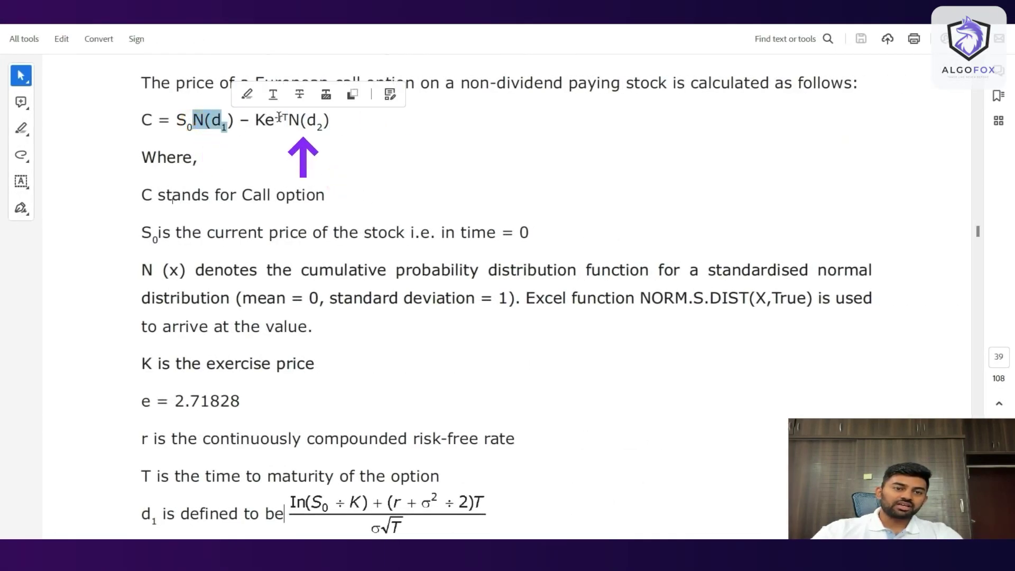
left_click_drag(289, 120, 330, 120)
scroll(251, 281, "down", 2)
scroll(250, 280, "down", 10)
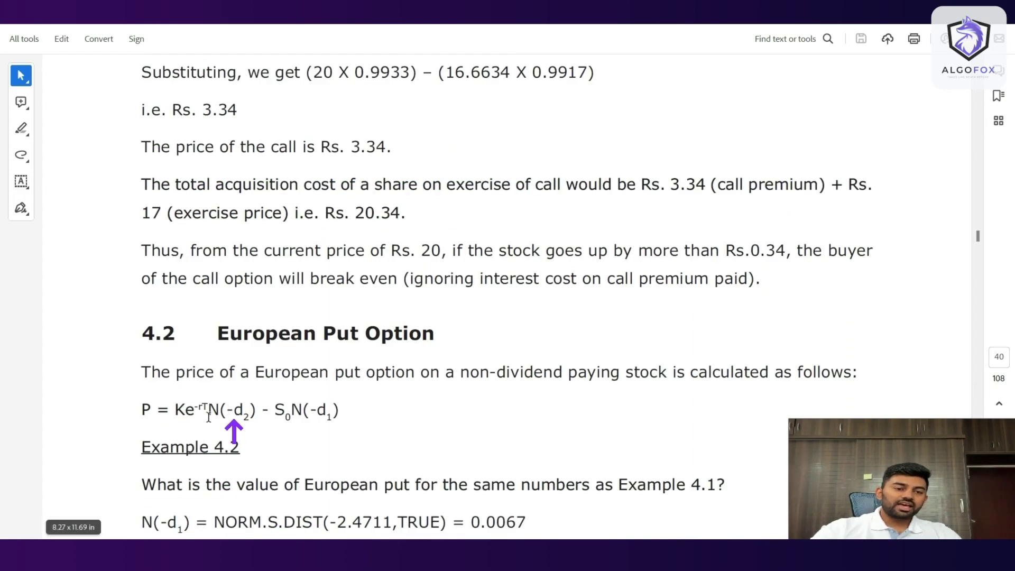
left_click_drag(209, 410, 339, 410)
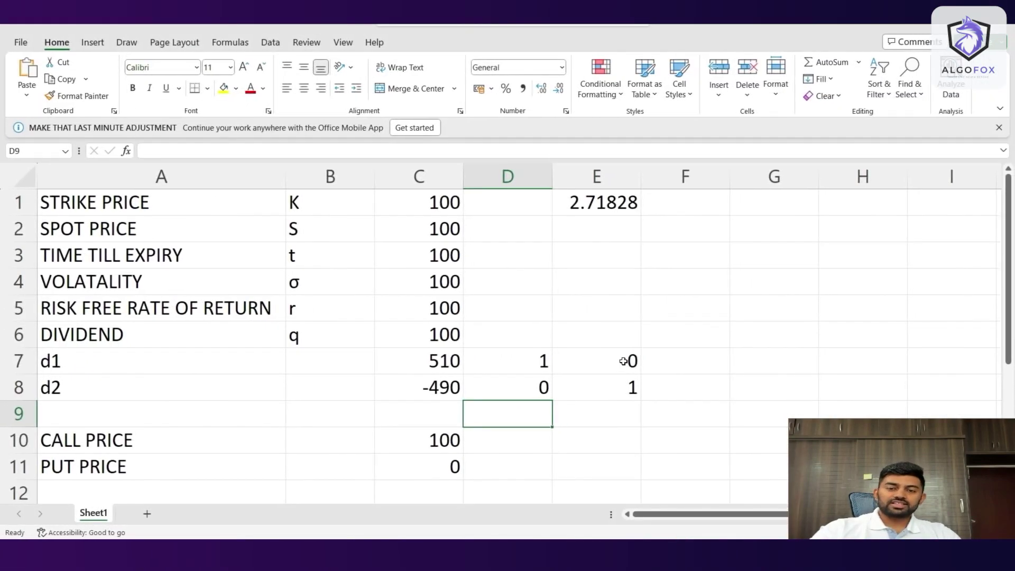
Step: Inspect the N(-d1) and N(-d2) NORM.S.DIST formulas in E7 and E8
double_click(623, 361)
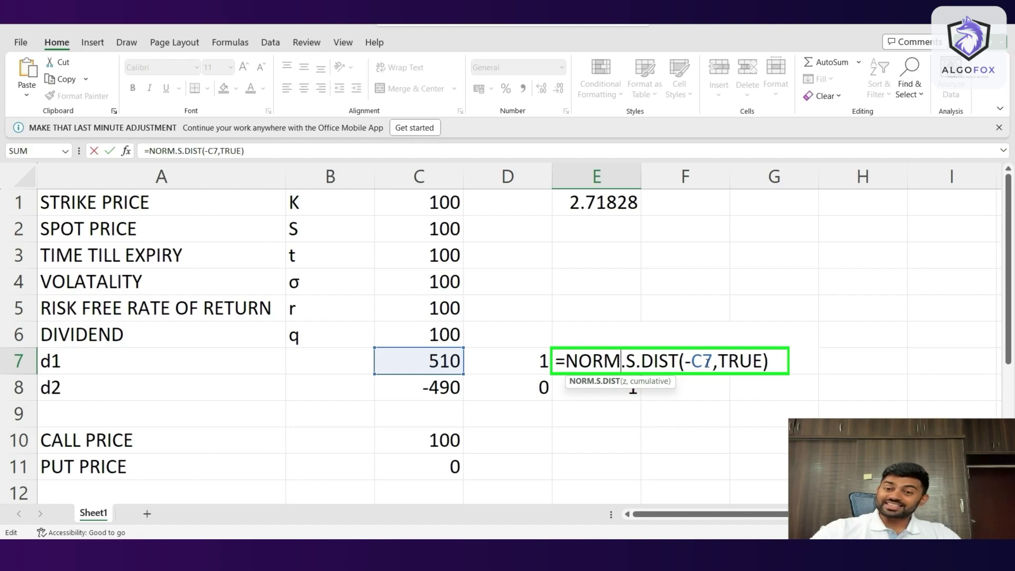
double_click(603, 392)
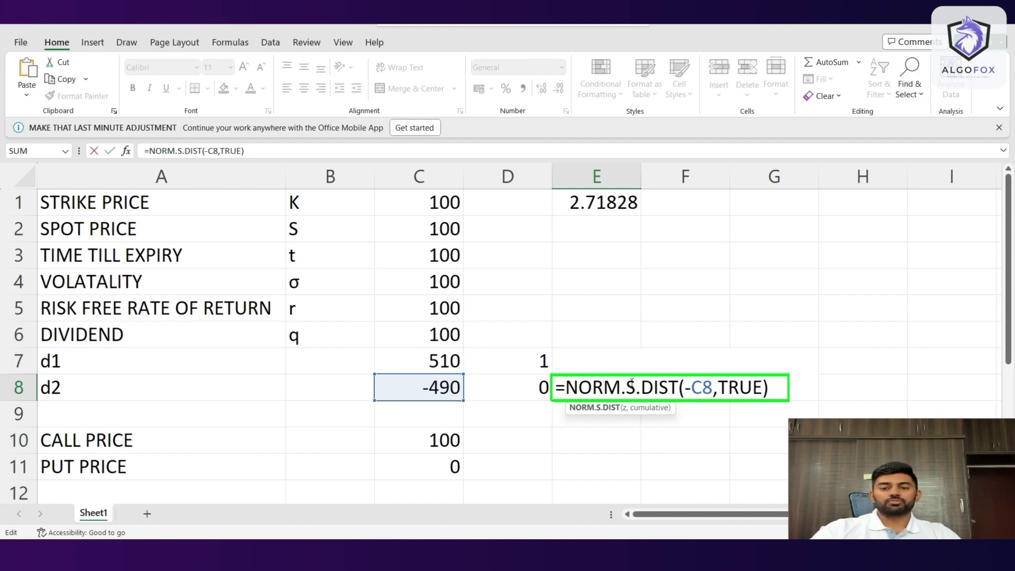
left_click(835, 387)
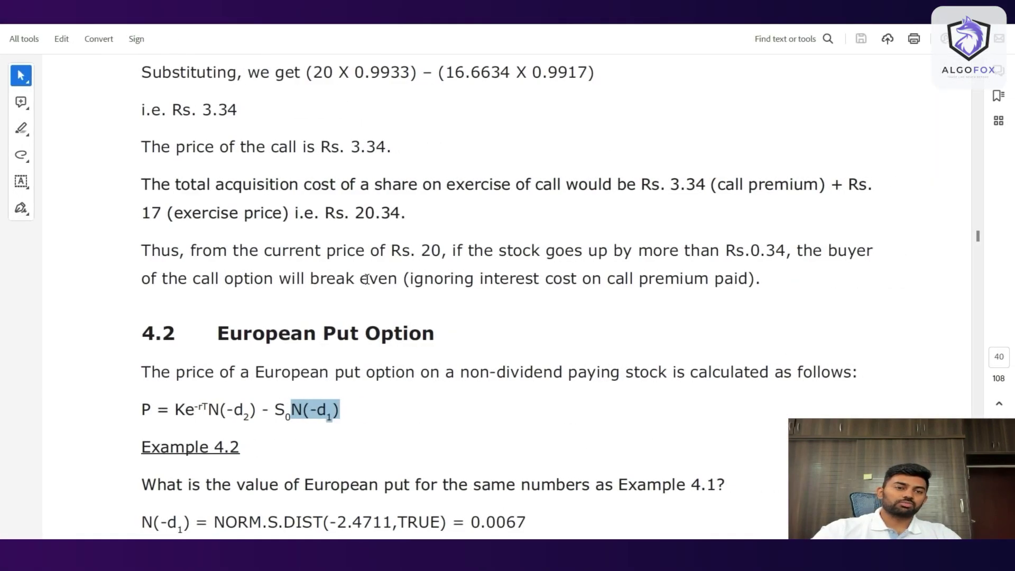
Step: Match the PDF's e = 2.71828 with E1's =EXP(1) formula and confirm it
scroll(407, 288, "up", 3)
scroll(406, 288, "up", 10)
left_click_drag(141, 242, 252, 243)
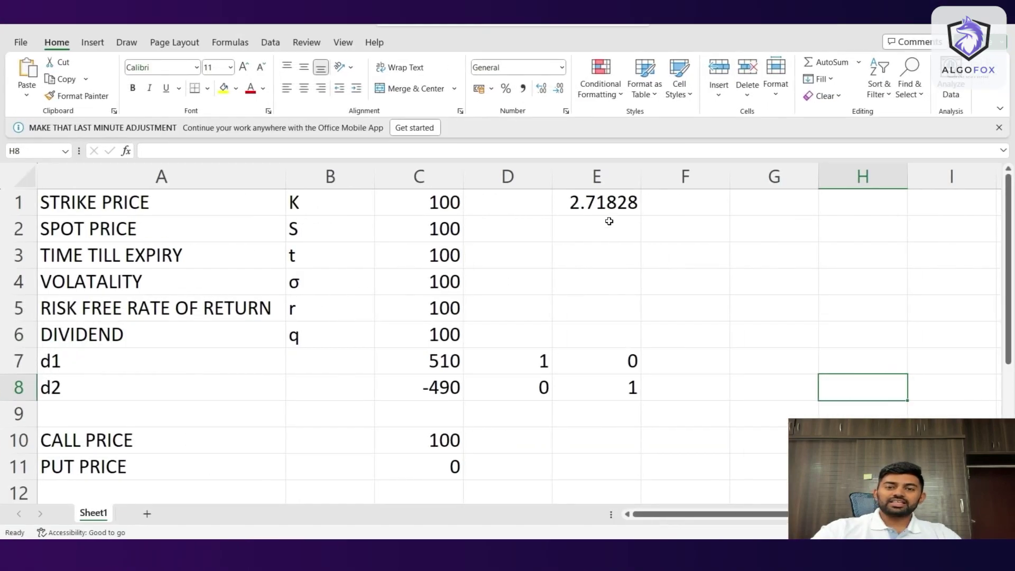
left_click(608, 207)
double_click(608, 206)
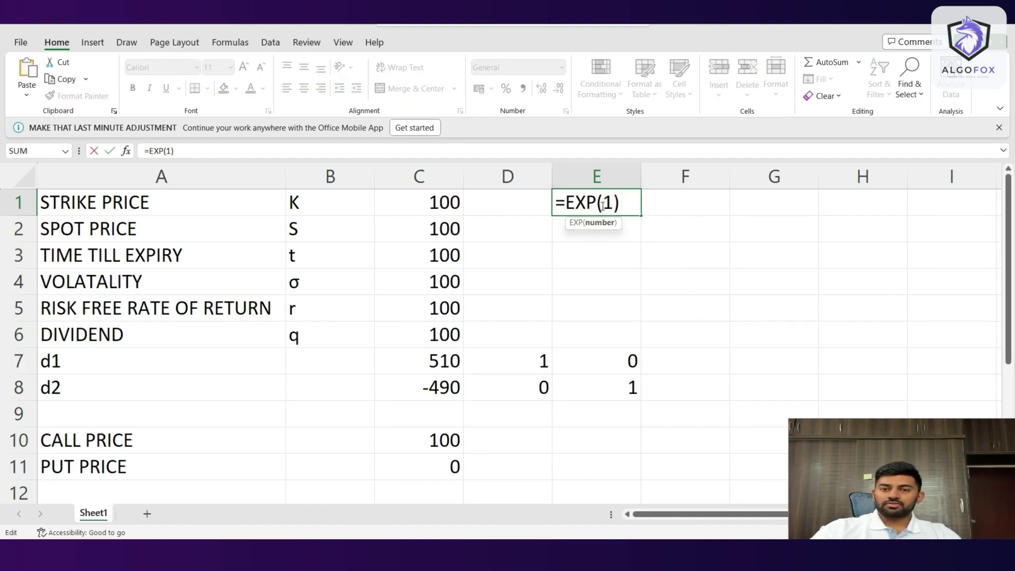
key("Tab")
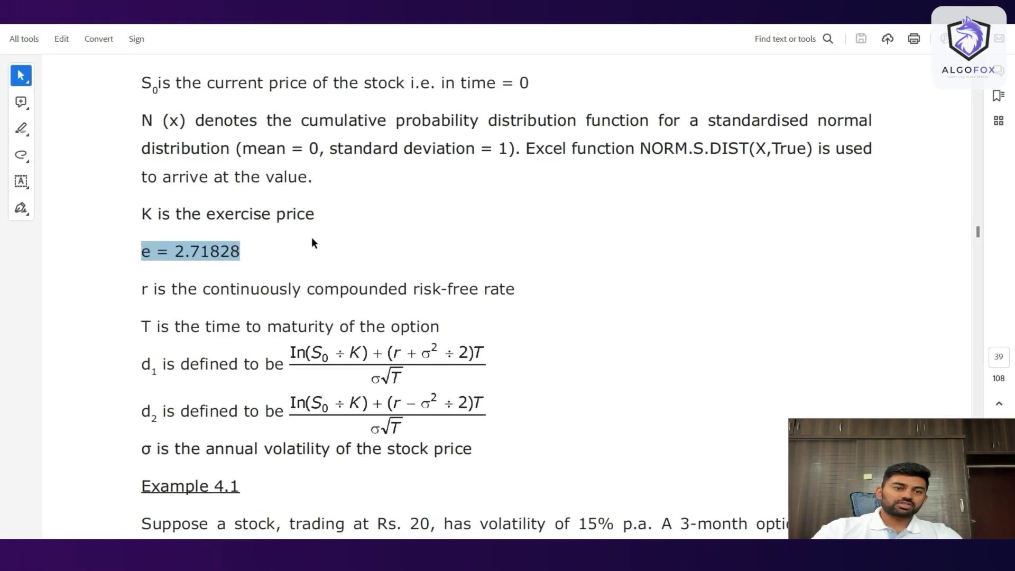
Step: Highlight the section 4.1 call formula C = S0N(d1) − Ke^-rT N(d2)
scroll(313, 244, "up", 4)
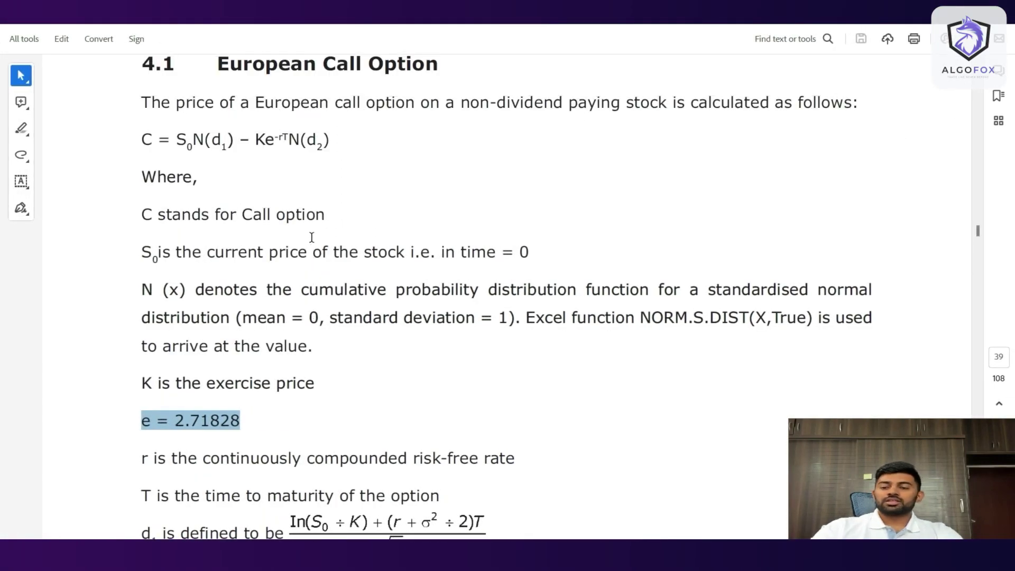
left_click_drag(141, 139, 331, 139)
left_click(367, 143)
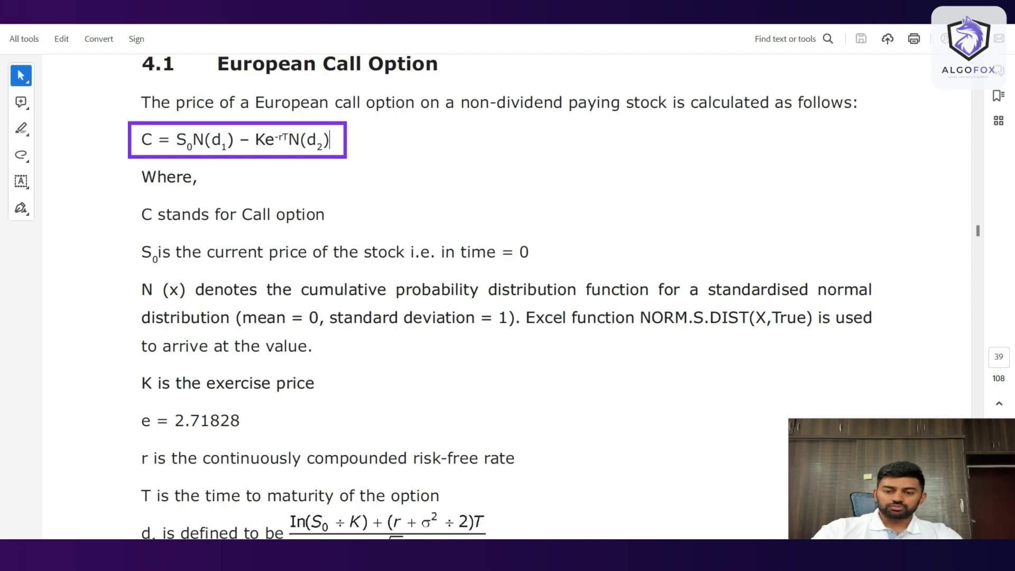
Step: Enter =(C2*D7)-(C1*POWER(E1,(-C5*C3))*D8) in C10 and compare it with the PDF formula
left_click(644, 453)
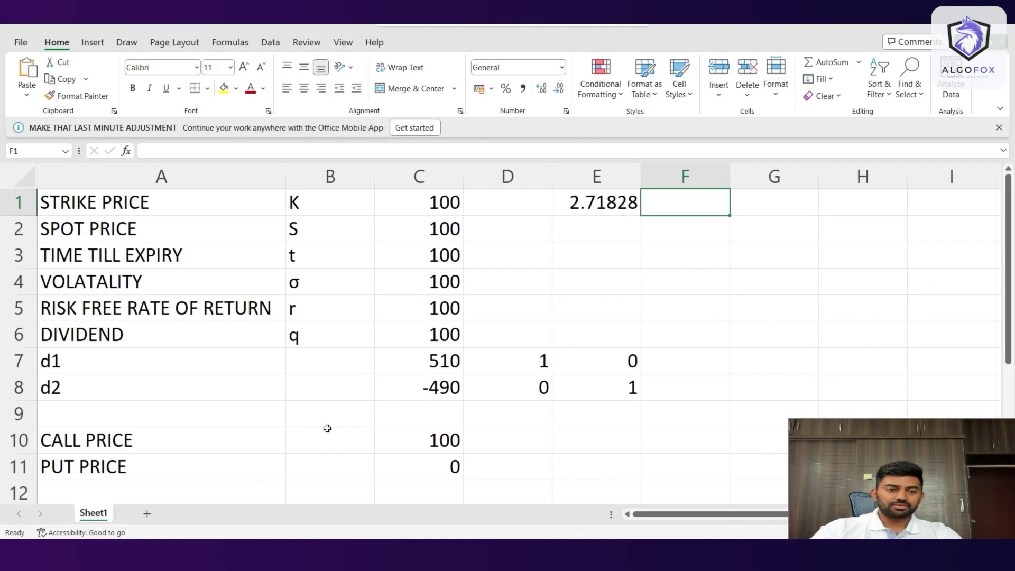
double_click(405, 445)
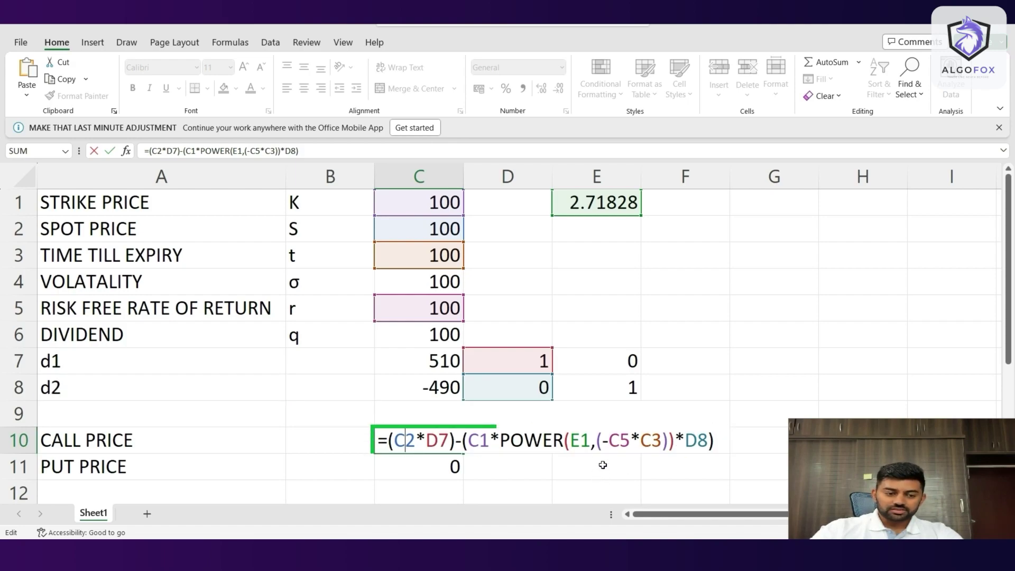
key("Tab")
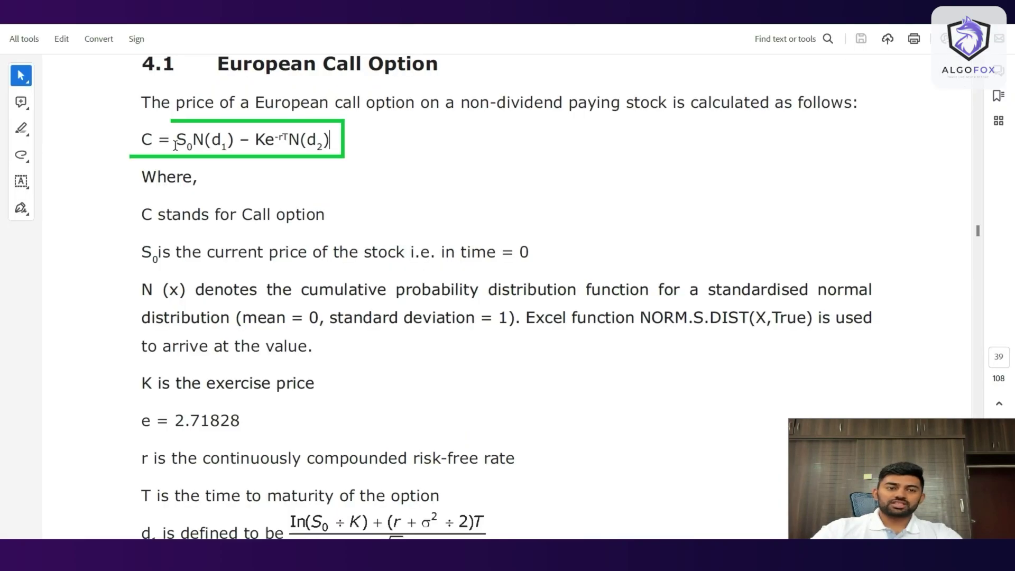
left_click_drag(176, 140, 370, 146)
left_click(394, 151)
scroll(363, 220, "down", 10)
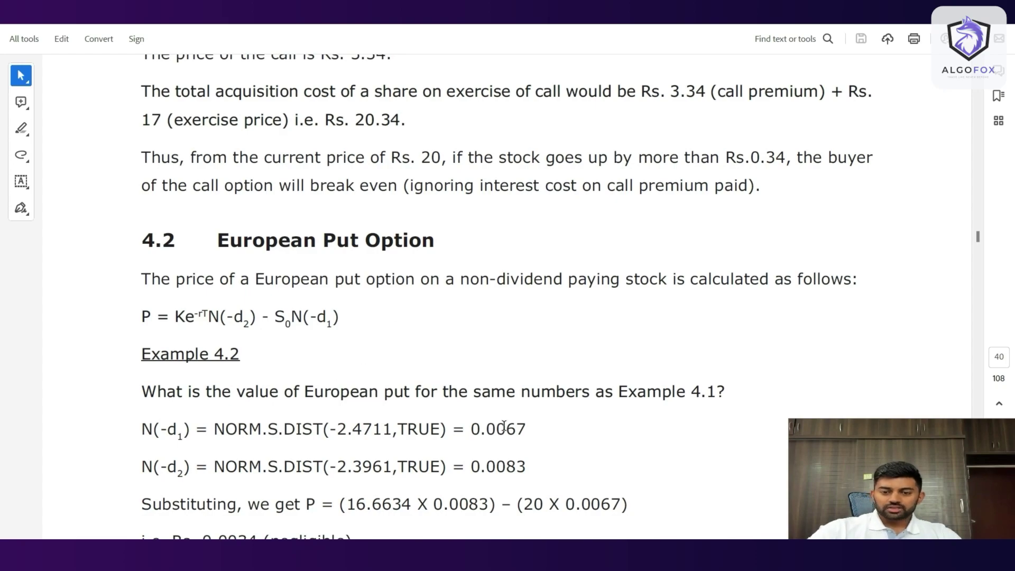
Step: Enter the put price formula =(C1*POWER(E1,(-C5*C3))*E8)-(C2*E7) in C11
key("alt+Tab")
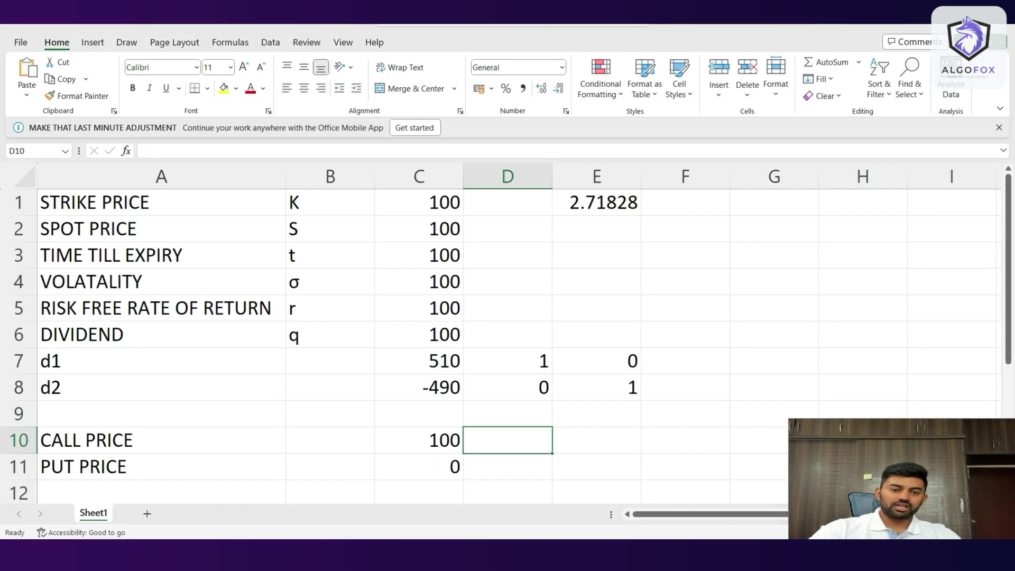
double_click(420, 466)
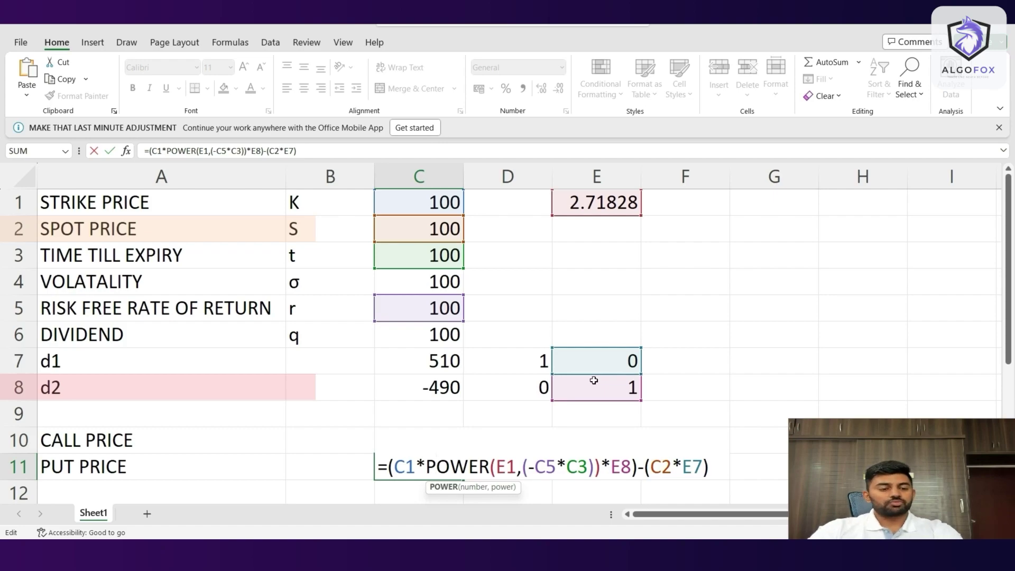
key("Tab")
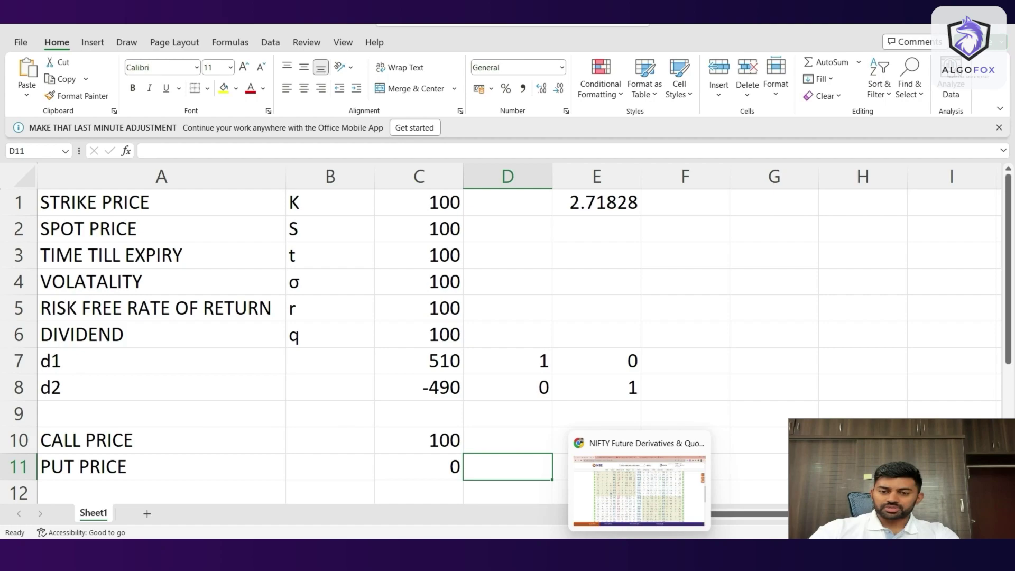
Step: Reload the NSE NIFTY option chain and select the underlying value 19,538.95
left_click(673, 479)
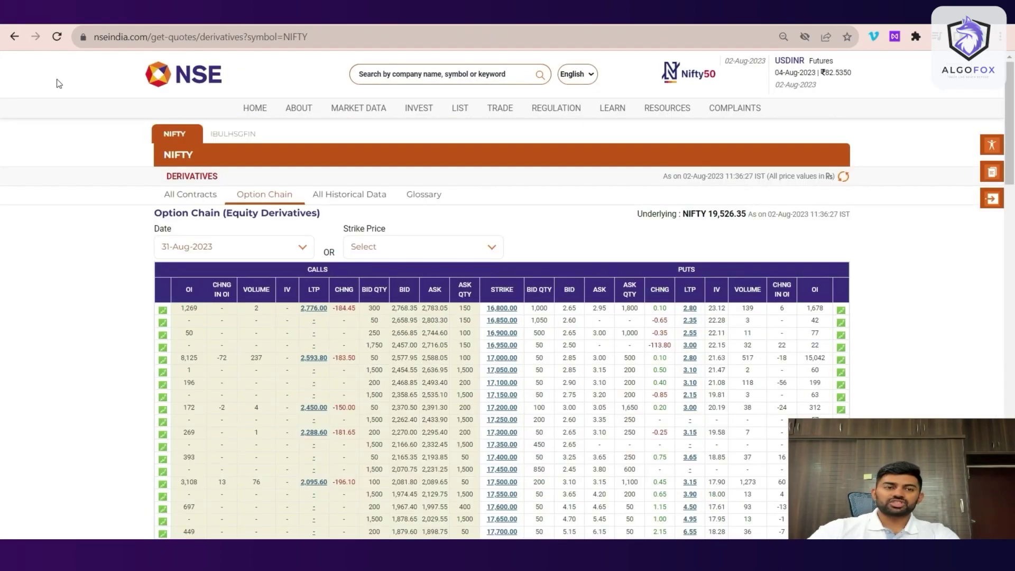
left_click(61, 38)
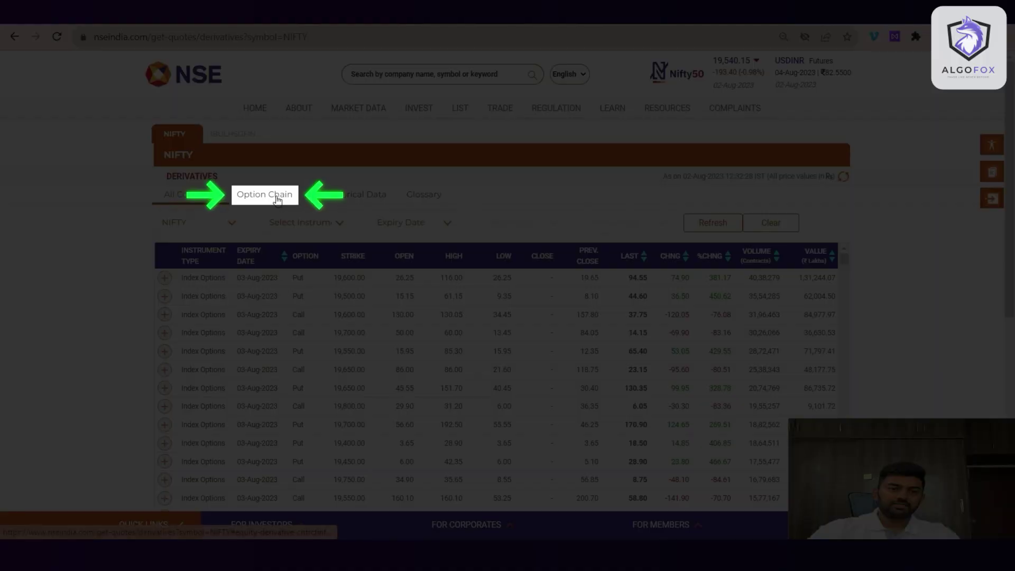
left_click(276, 195)
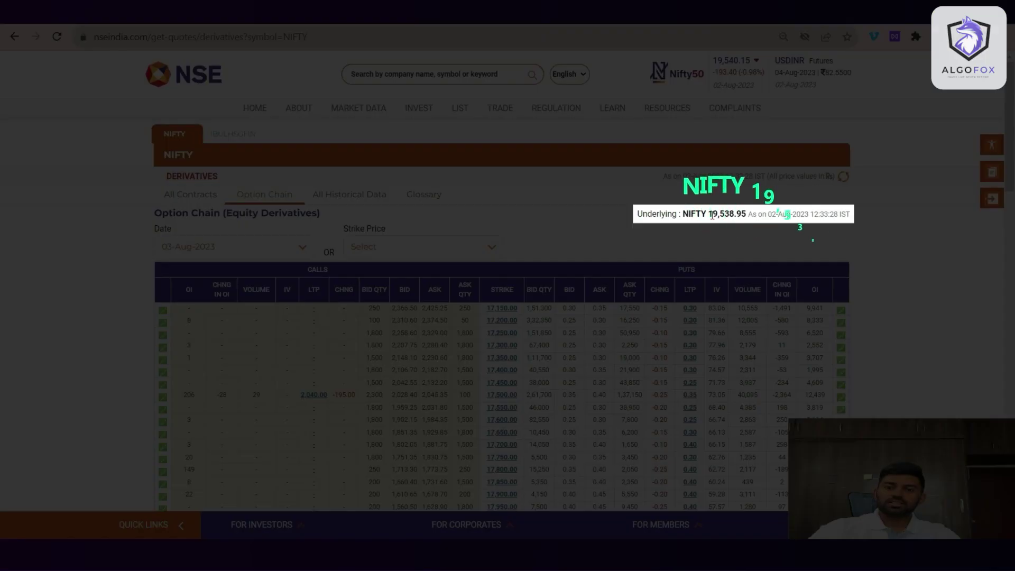
left_click_drag(715, 215, 750, 221)
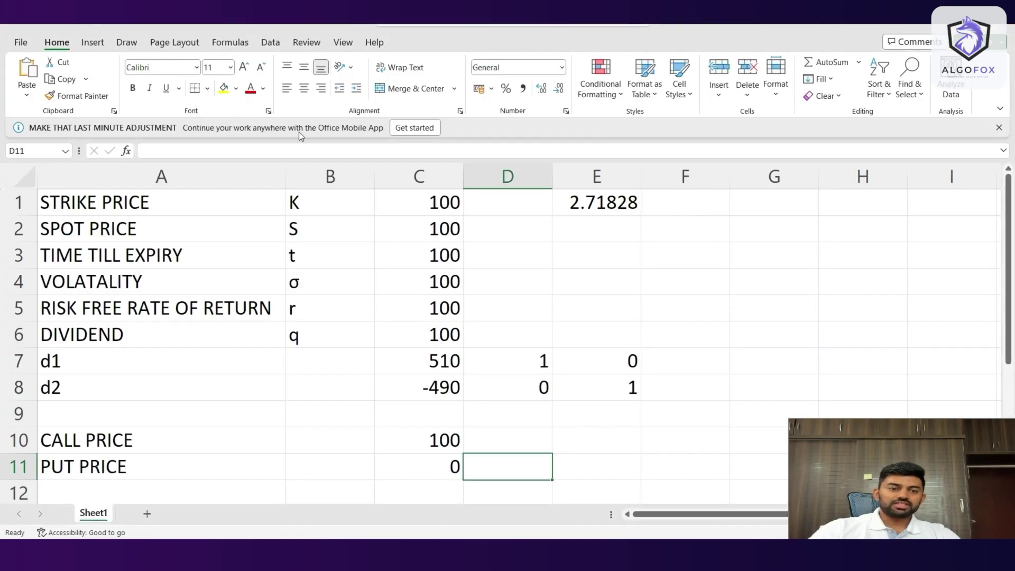
Step: Enter spot price 19538.95 in C2 and strike price 19500 in C1
left_click(442, 233)
type("1")
left_click(442, 229)
type("19538")
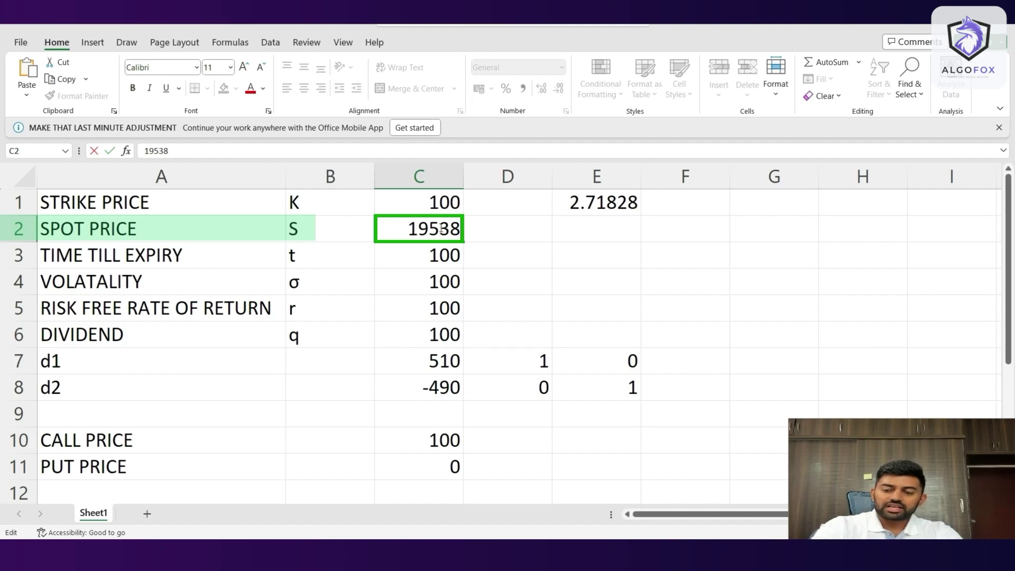
type(".95")
key("Tab")
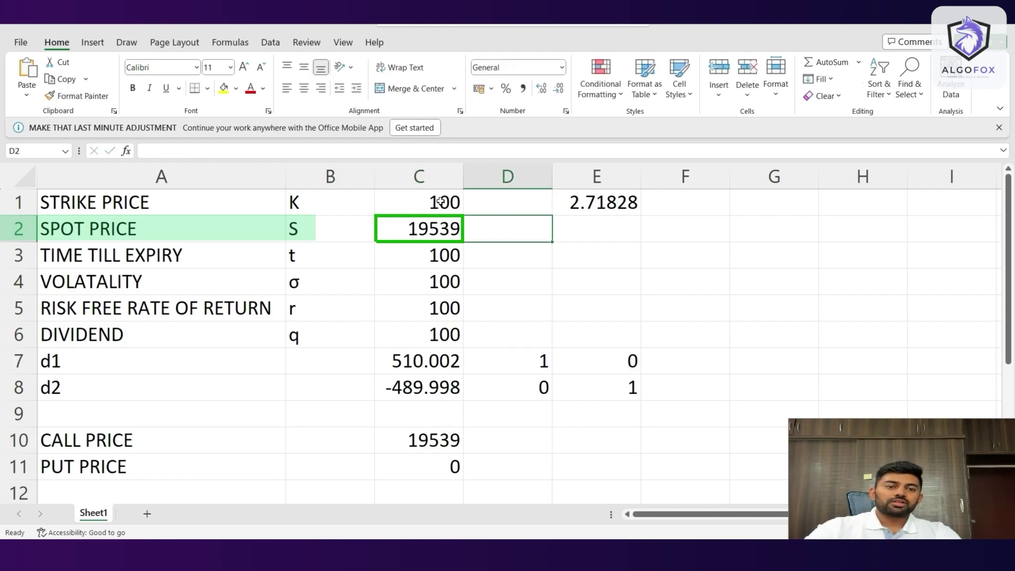
double_click(441, 201)
key("BackSpace")
key("BackSpace")
key("BackSpace")
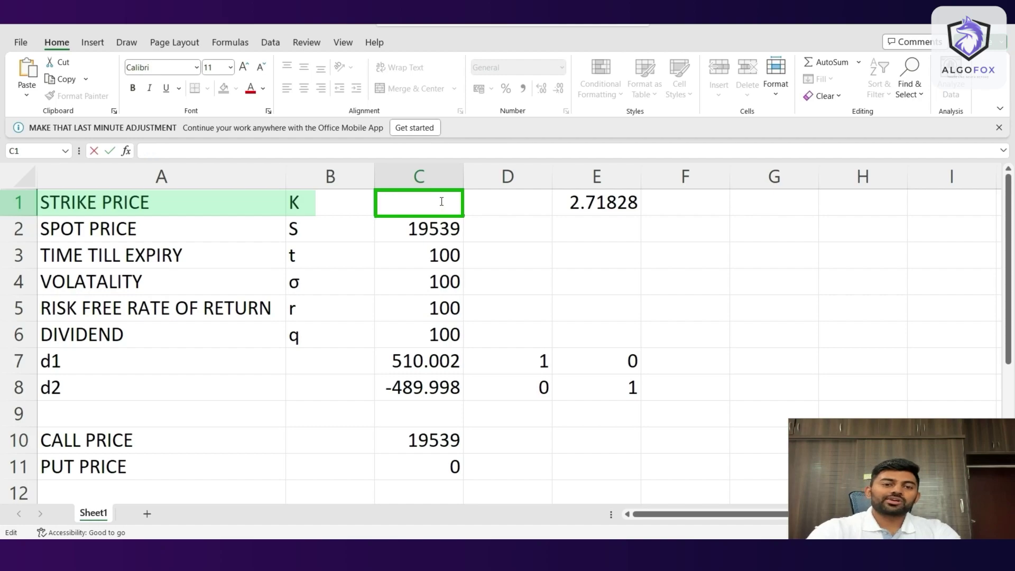
type("19500")
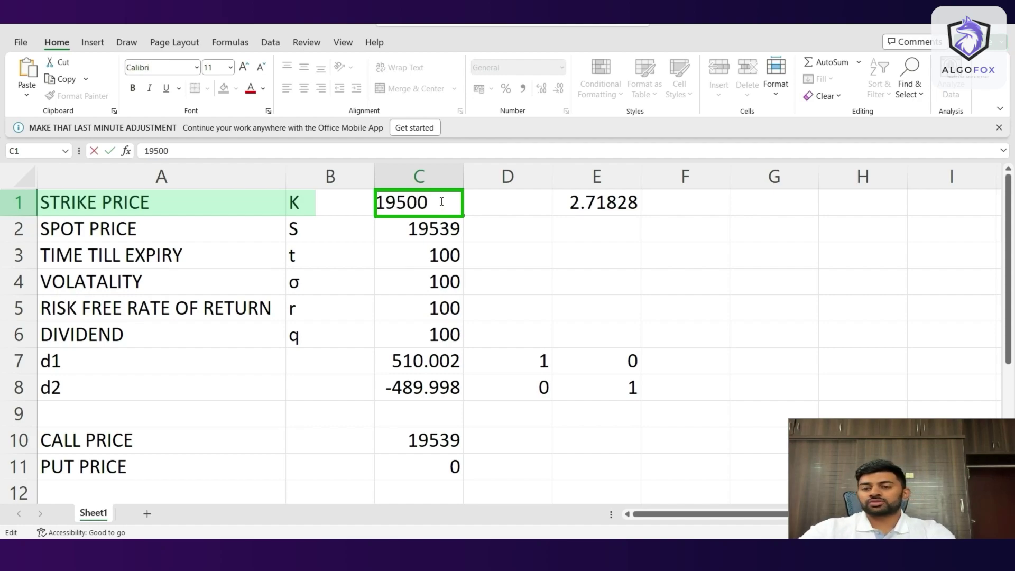
key("Tab")
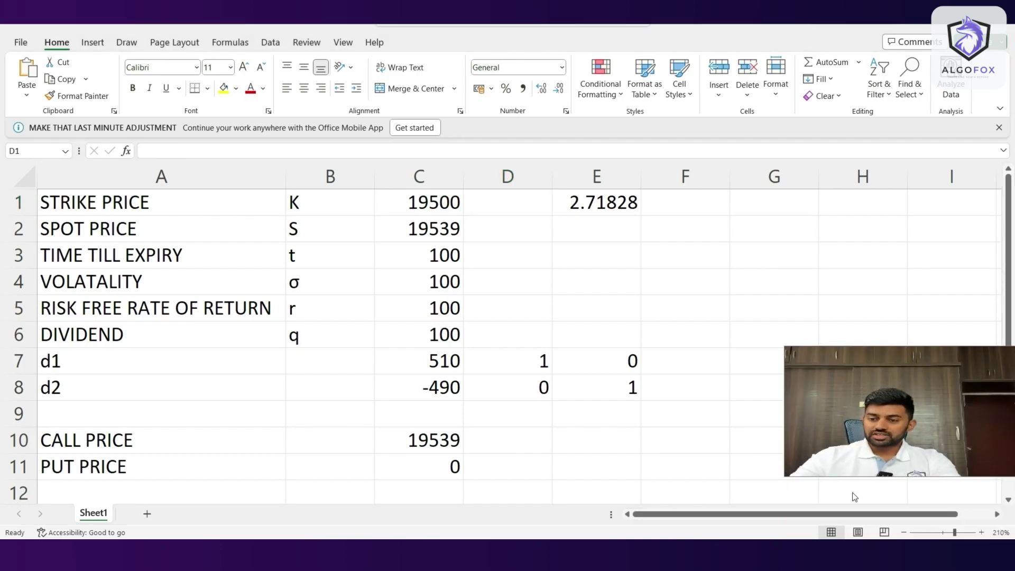
key("super+n")
Step: Confirm the 31 August expiry on the calendar and set time till expiry in C3 to =30/365
left_click(929, 456)
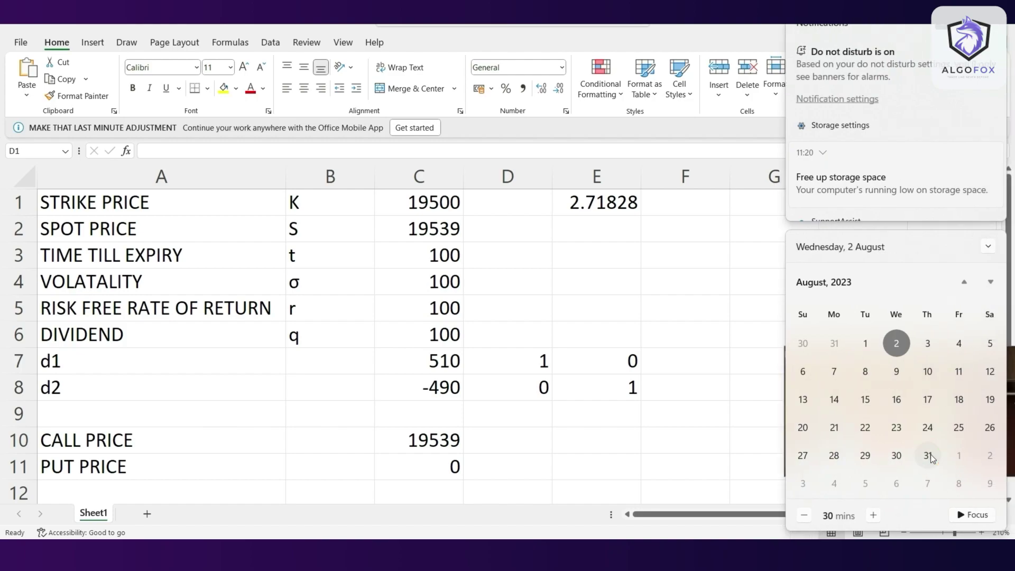
left_click(661, 308)
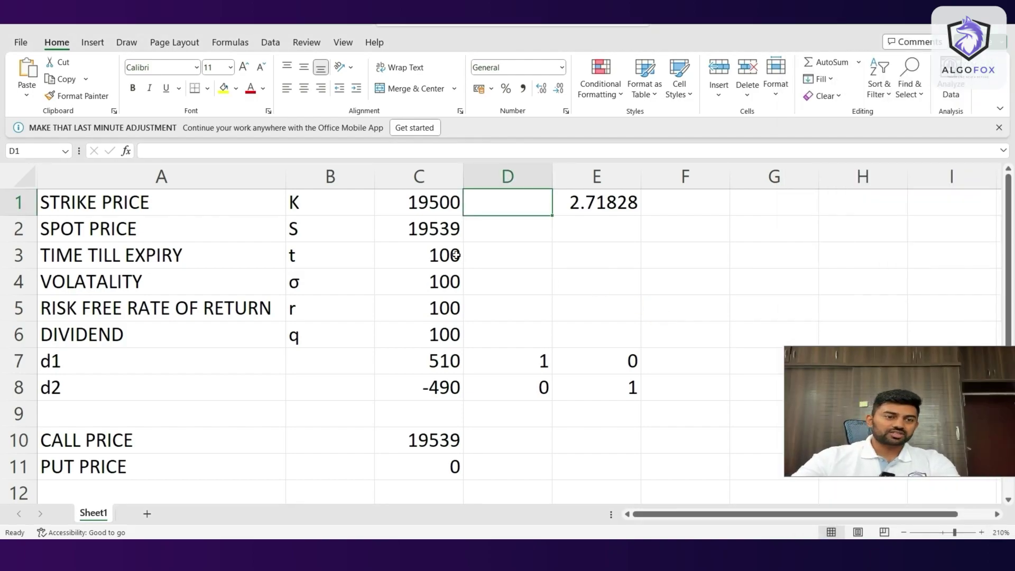
left_click(428, 257)
double_click(428, 257)
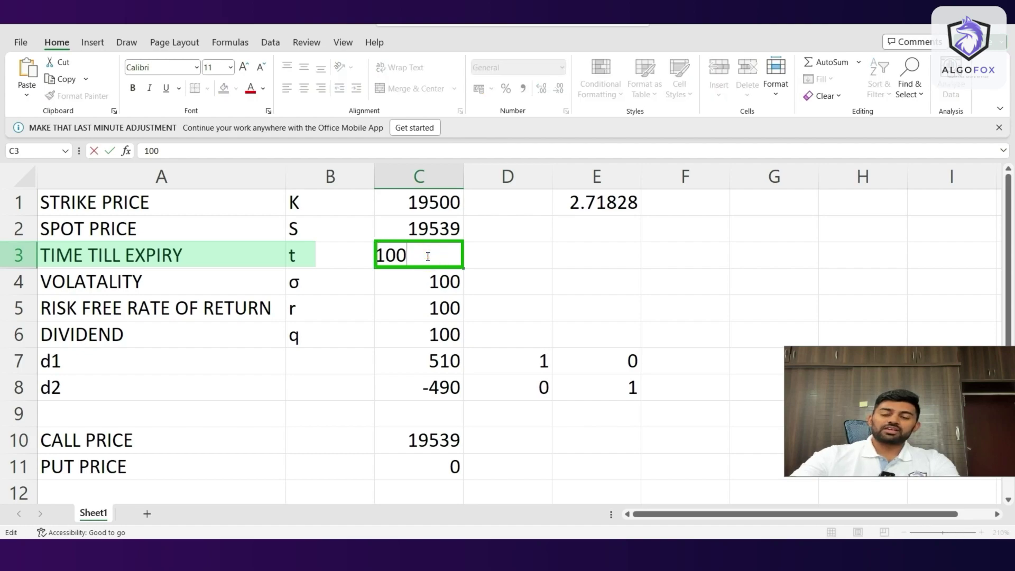
key("BackSpace")
key("BackSpace")
key("BackSpace")
type("=30")
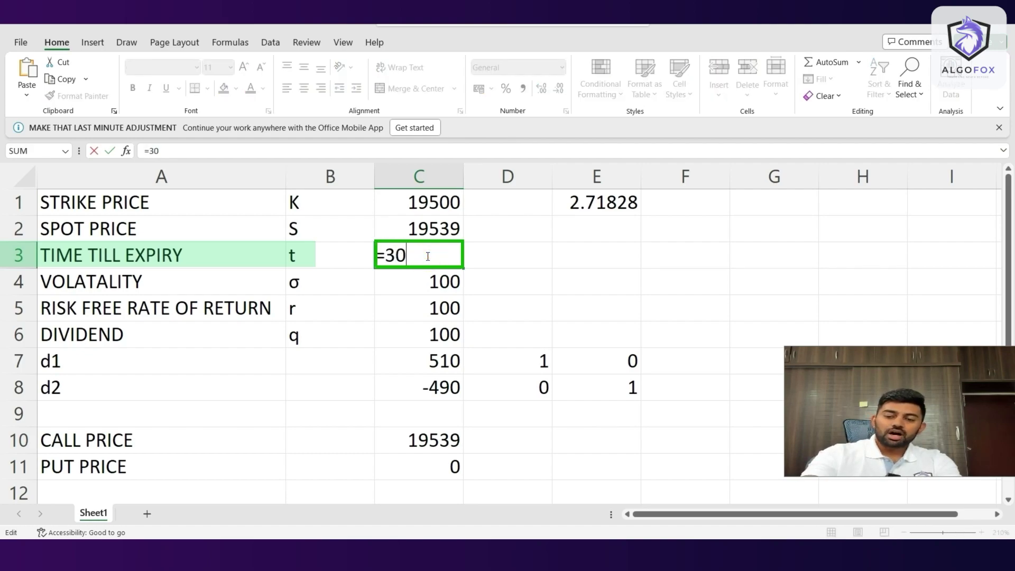
type("/365")
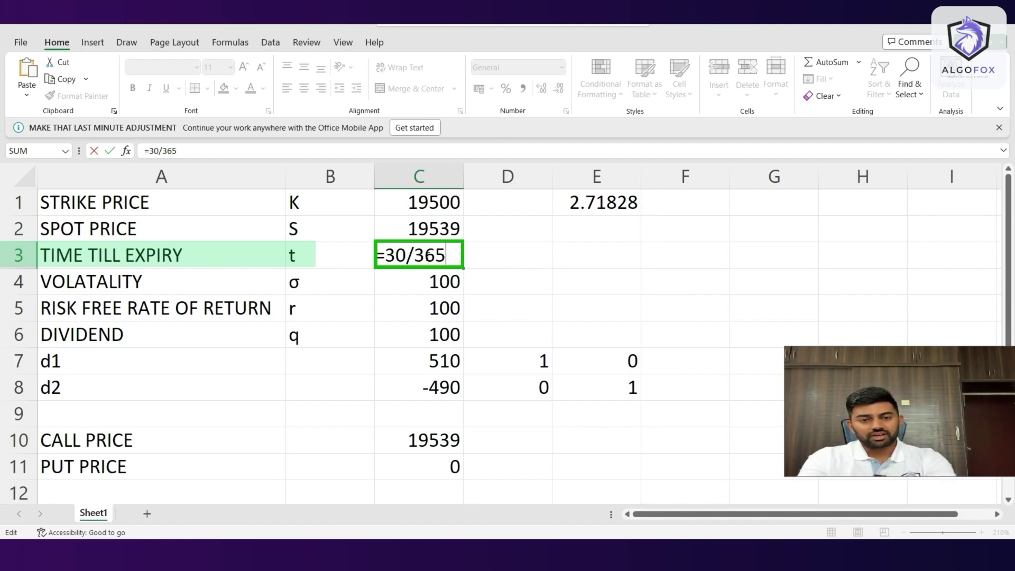
key("Tab")
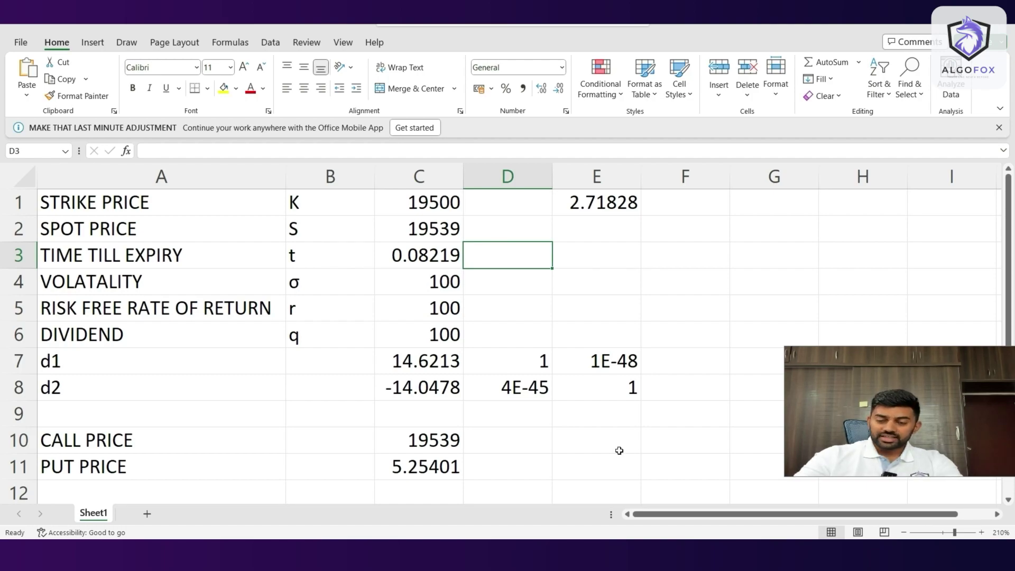
Step: On the NSE option chain page, raise the browser zoom from 90% to 100%
left_click(635, 479)
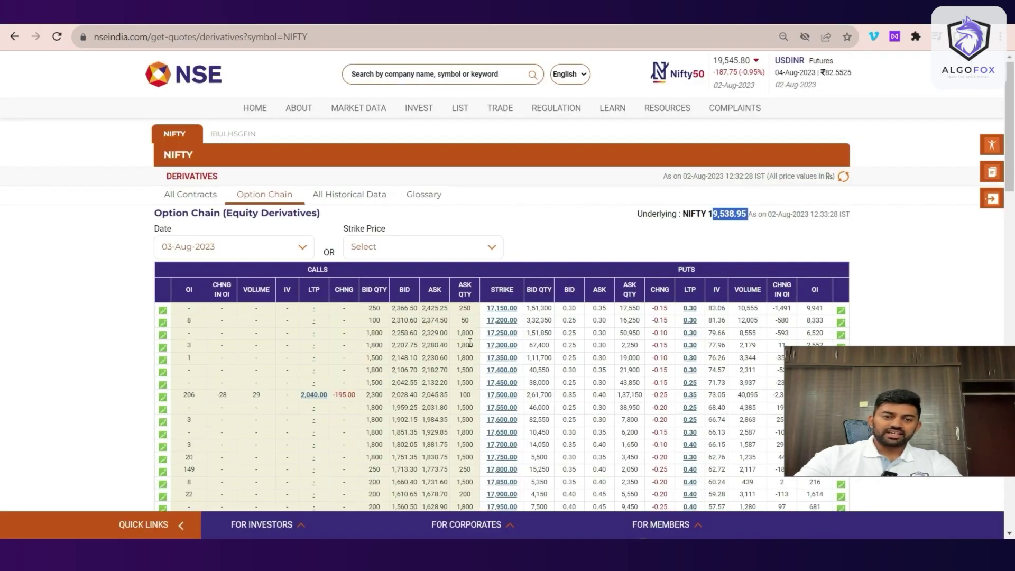
scroll(471, 343, "down", 8)
scroll(470, 343, "up", 8)
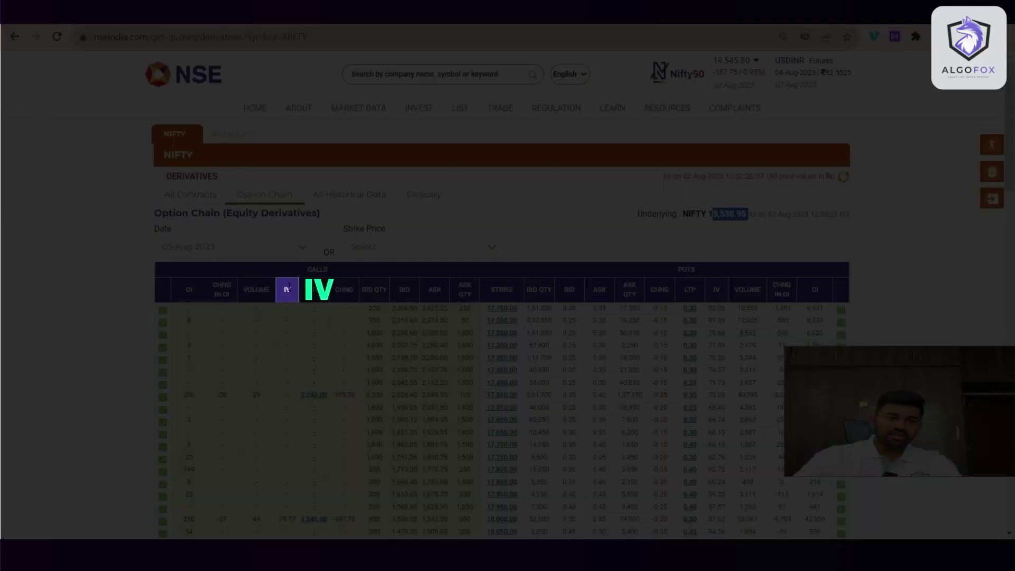
left_click(334, 302)
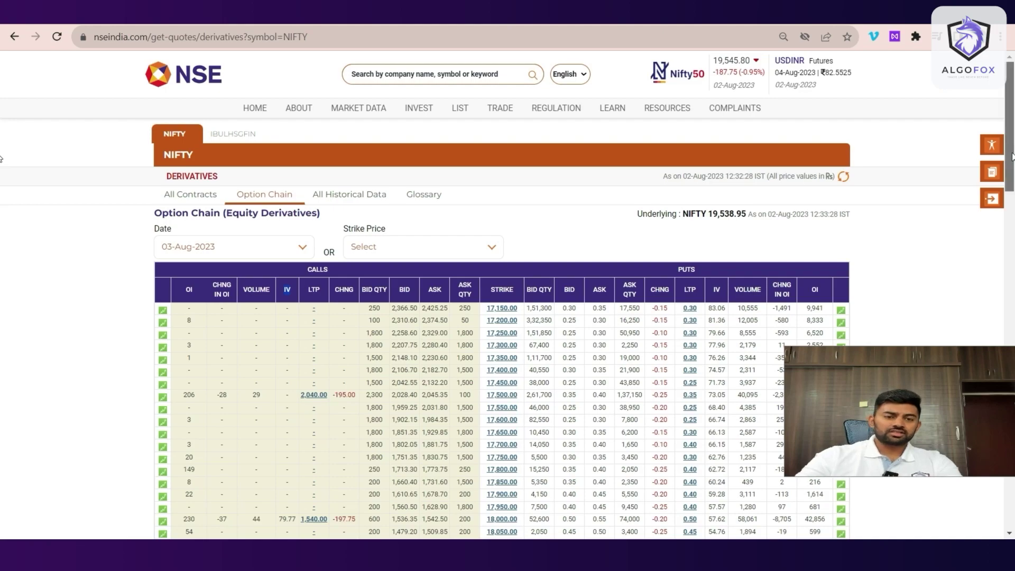
scroll(1013, 164, "down", 1)
left_click_drag(1013, 168, 1004, 251)
scroll(1008, 227, "down", 3)
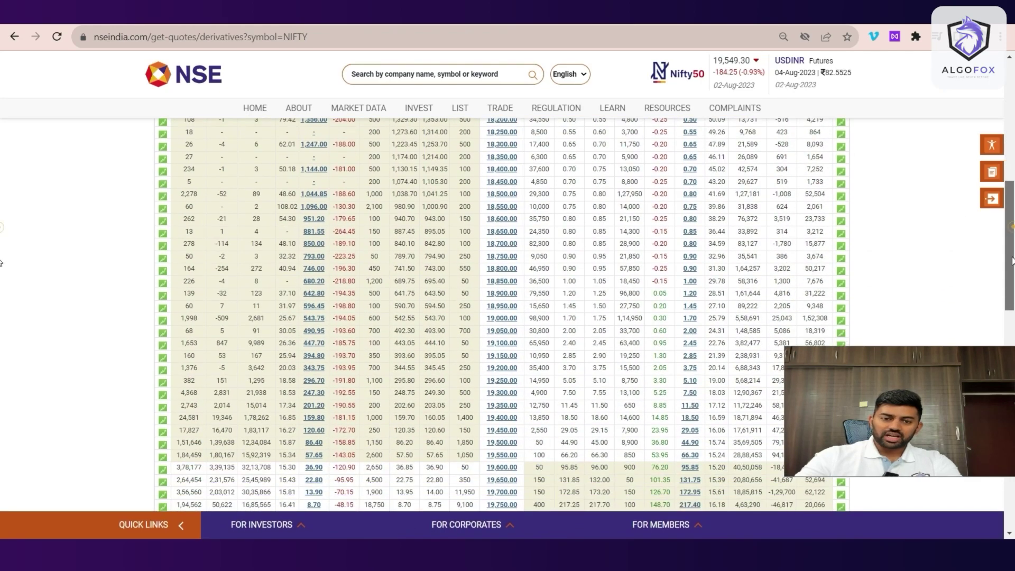
left_click(1002, 38)
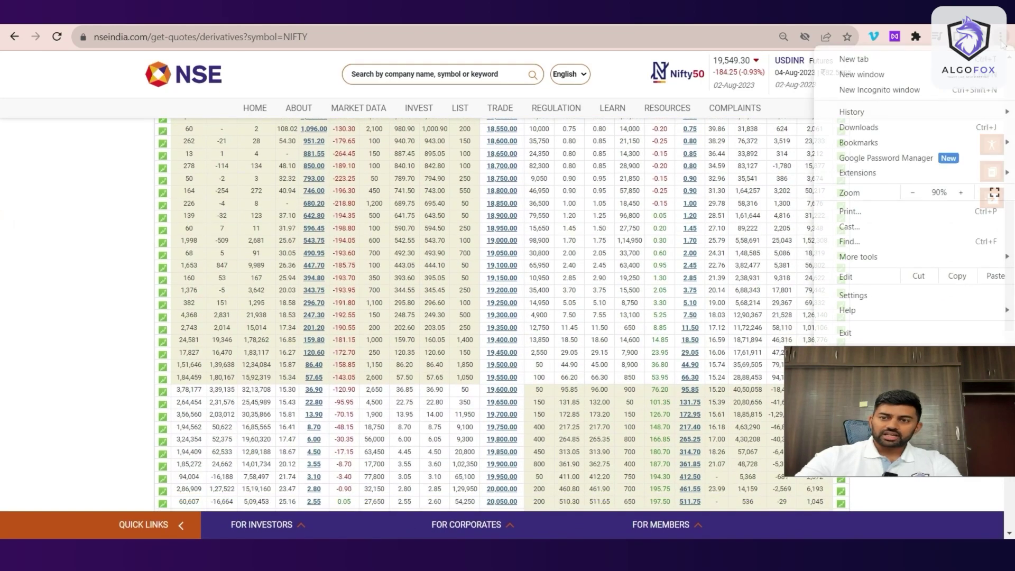
left_click(961, 192)
left_click(80, 319)
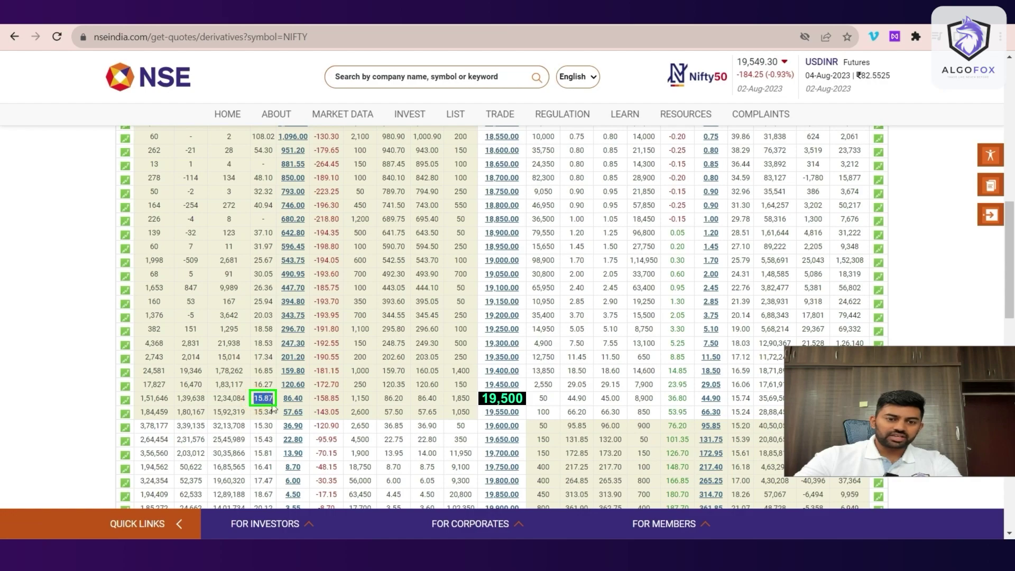
Step: Choose the 31-Aug-2023 expiry and select the 19,500 call's implied volatility 8.65
scroll(296, 408, "up", 10)
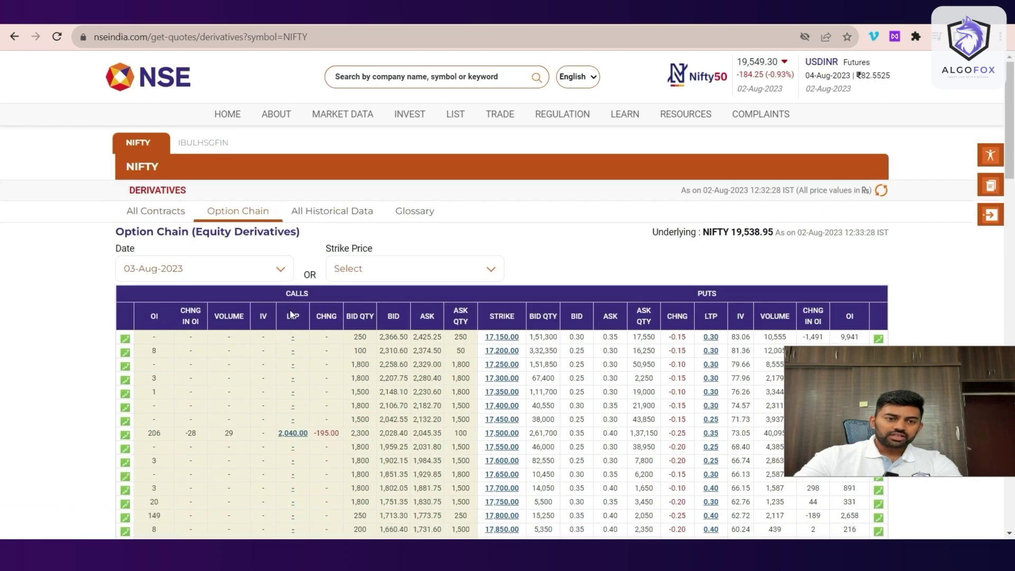
left_click(200, 271)
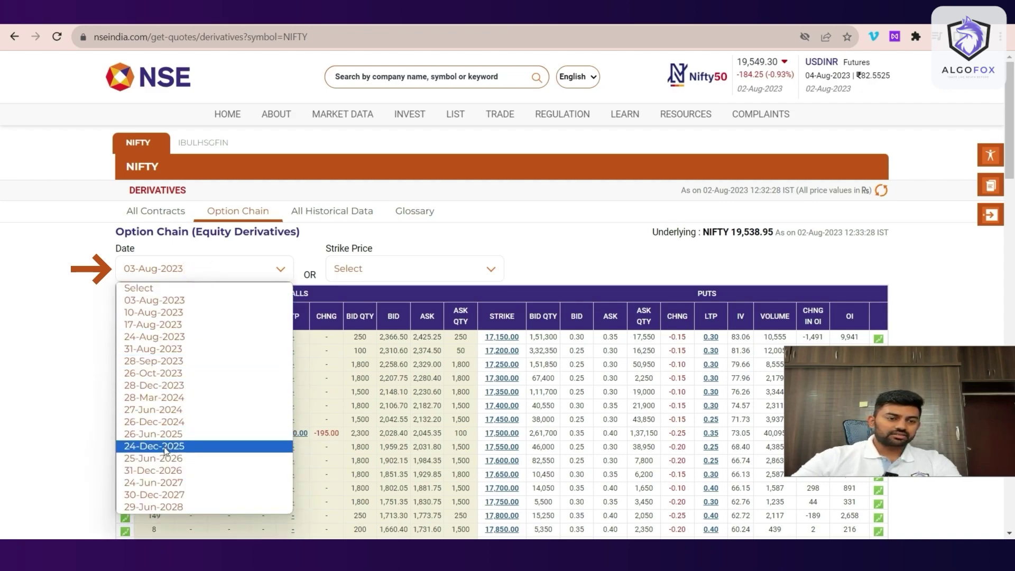
left_click(166, 349)
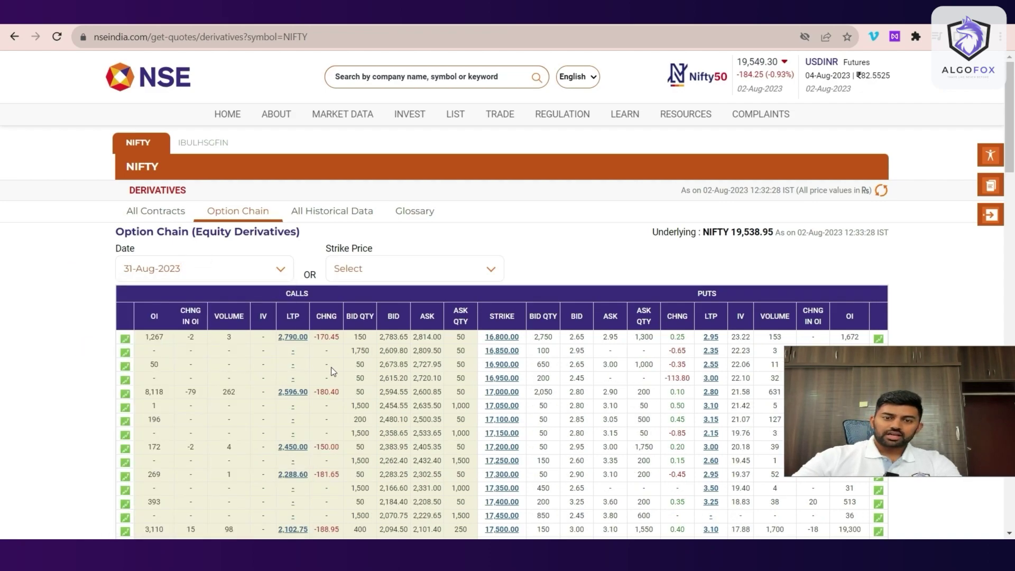
left_click_drag(1008, 151, 1008, 288)
left_click_drag(1007, 349, 1008, 355)
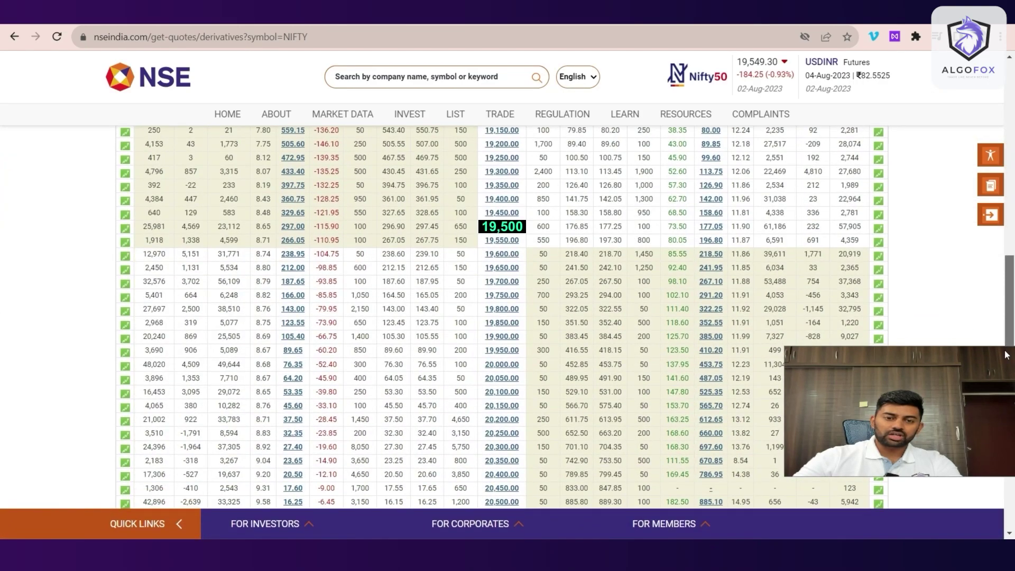
double_click(259, 226)
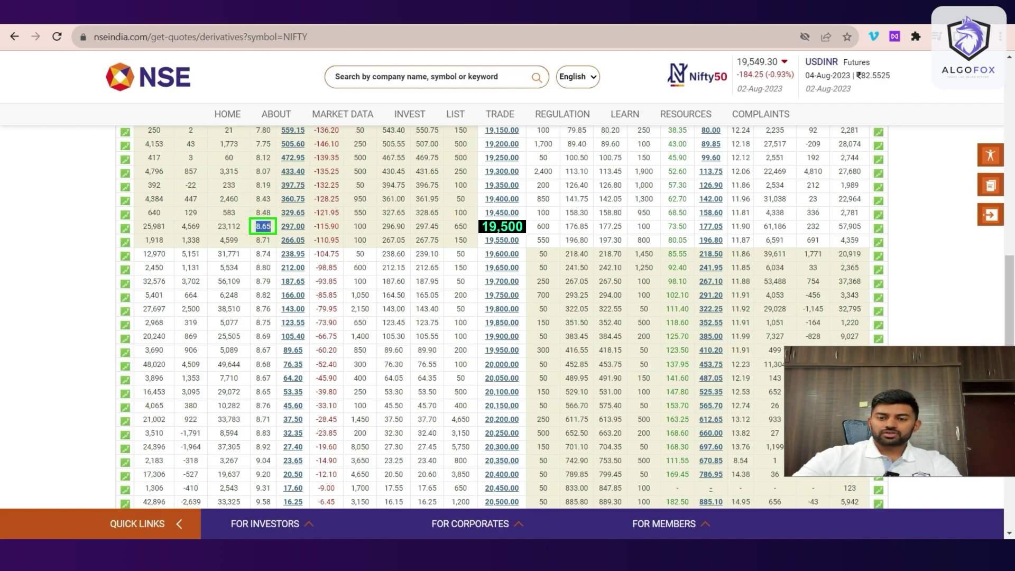
Step: Set volatility in C4 to =8.65/100 and risk-free rate in C5 to =6.5/100
left_click(727, 555)
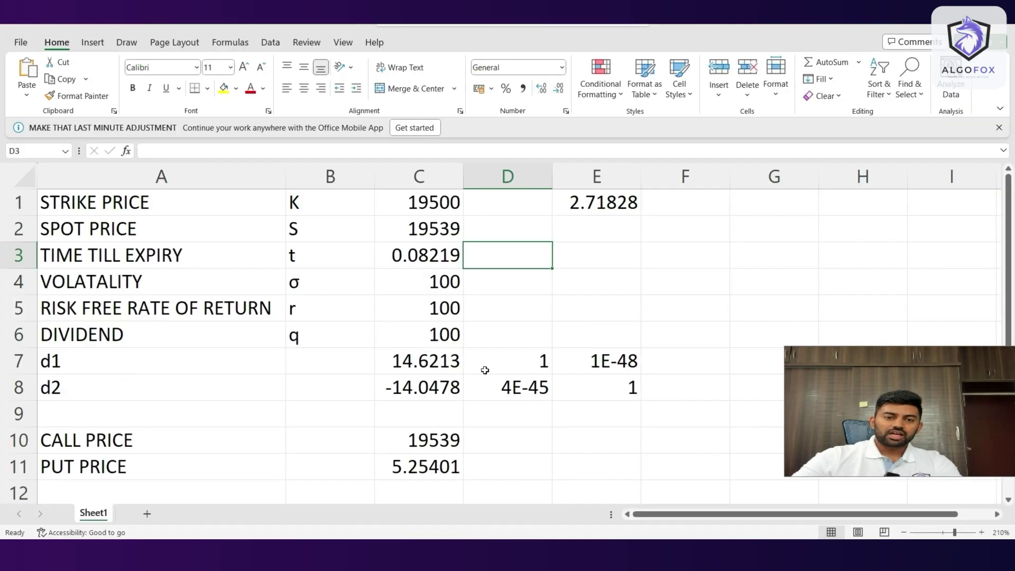
left_click(431, 280)
key("BackSpace")
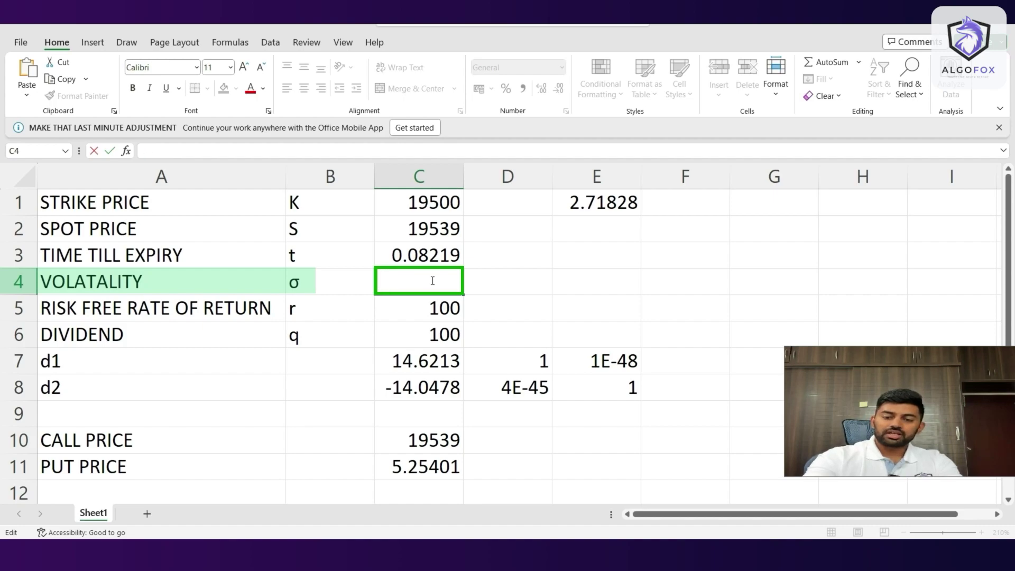
type("=8.6")
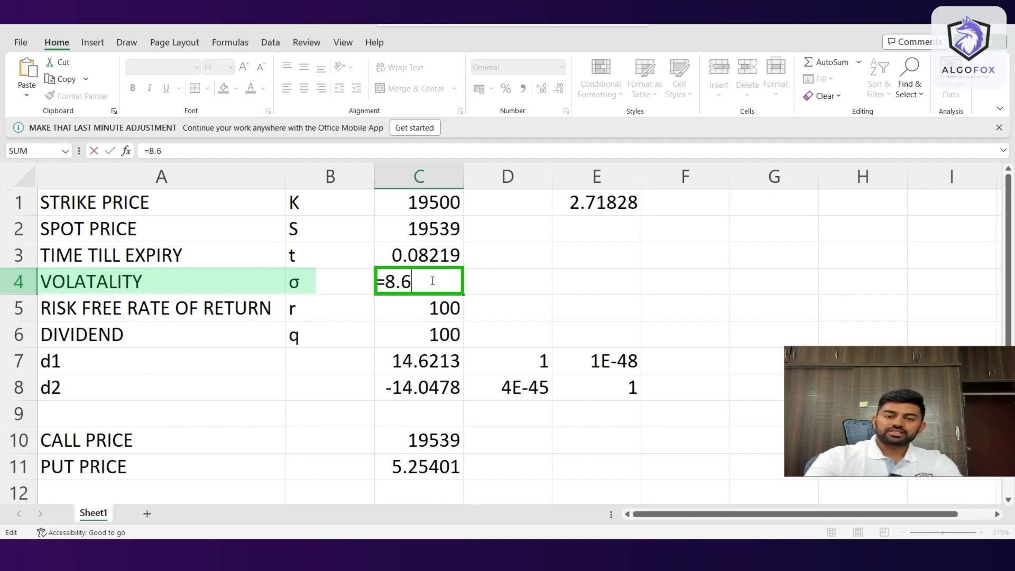
type("5/100")
key("Tab")
left_click(450, 312)
double_click(450, 312)
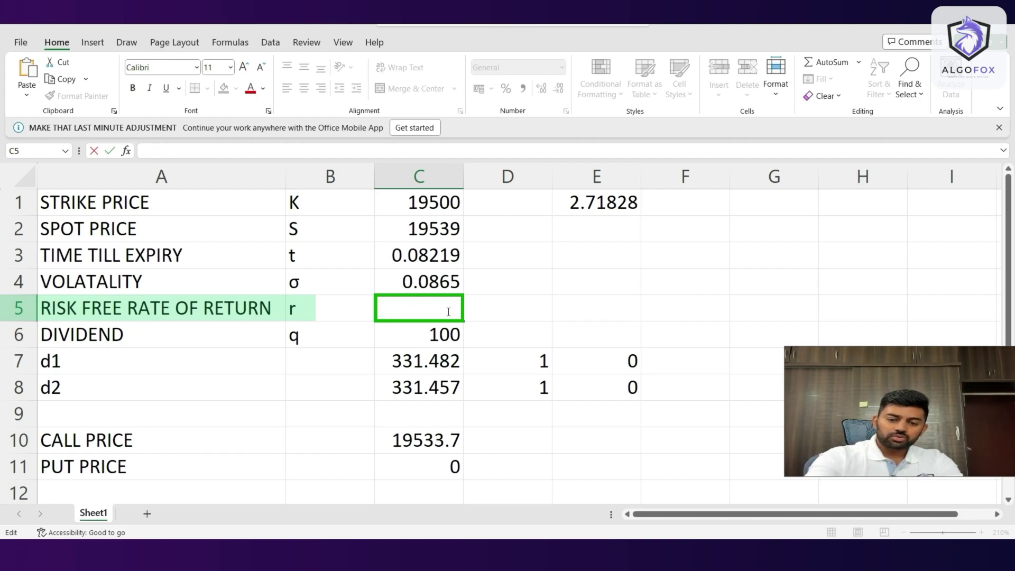
type("=6.5/")
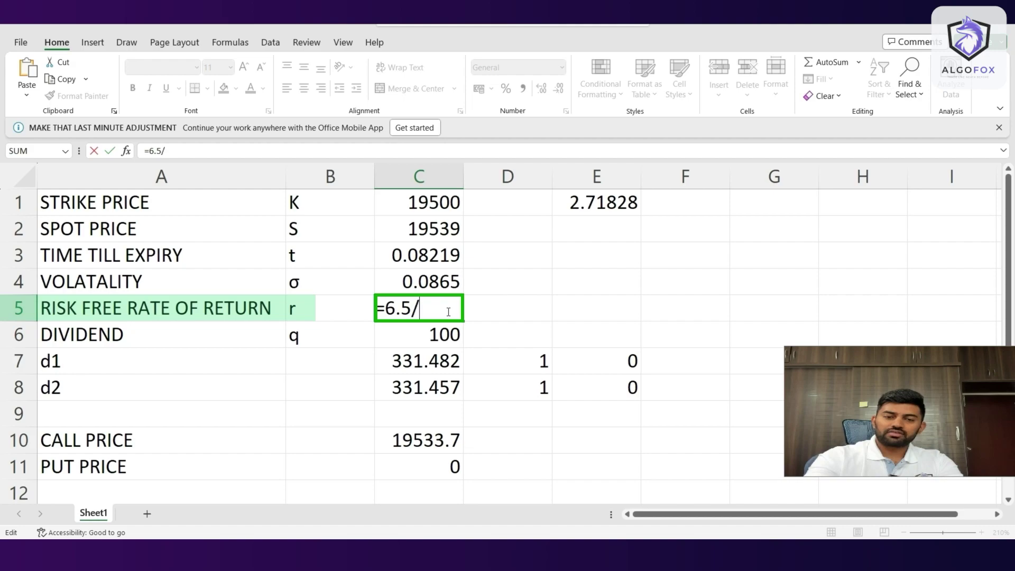
type("100")
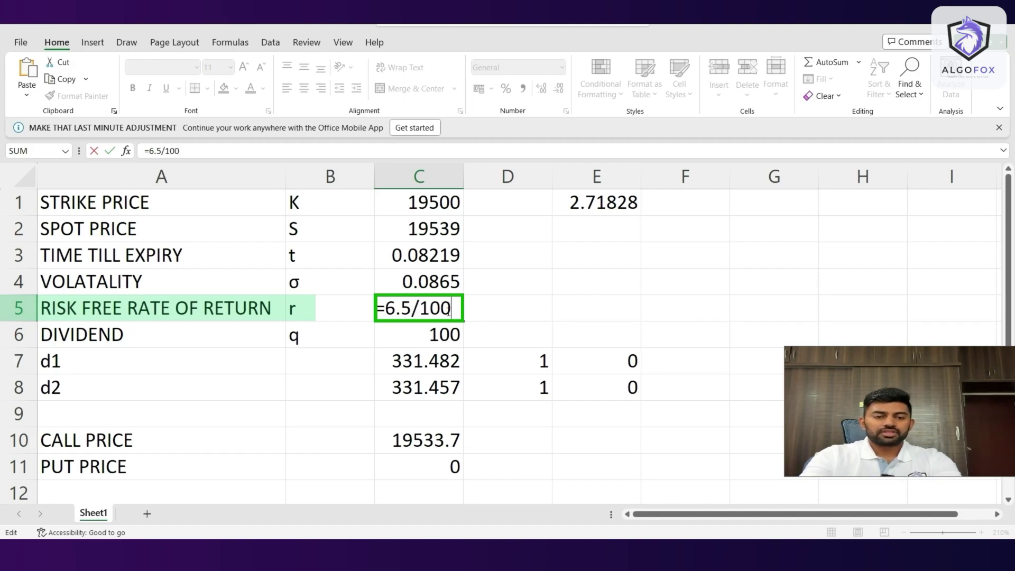
key("Tab")
Step: Review the call and put price formulas in C10 and C11, now 272.195 and 129.345
left_click(441, 331)
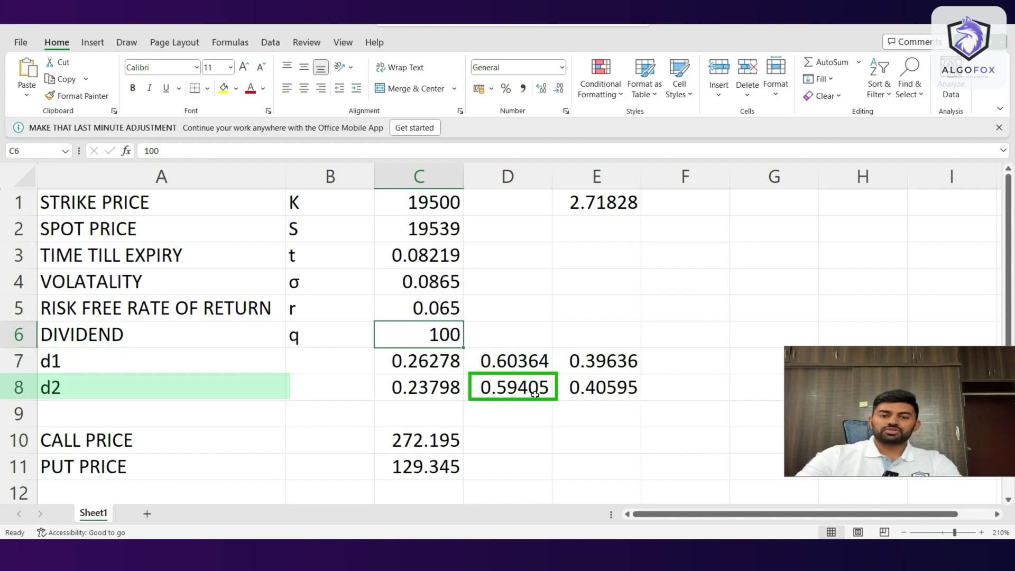
left_click_drag(536, 394, 507, 338)
left_click(519, 419)
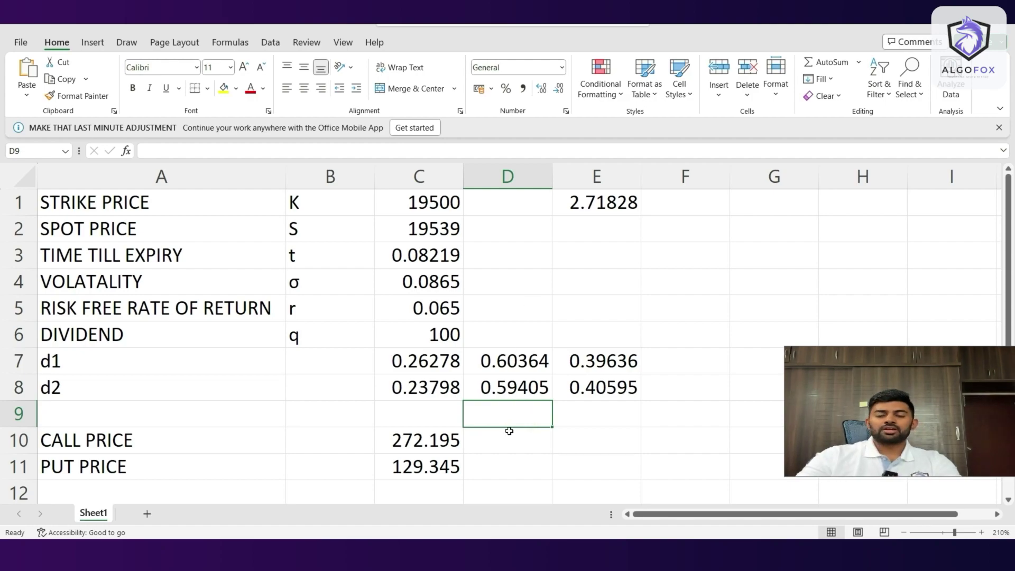
left_click(590, 447)
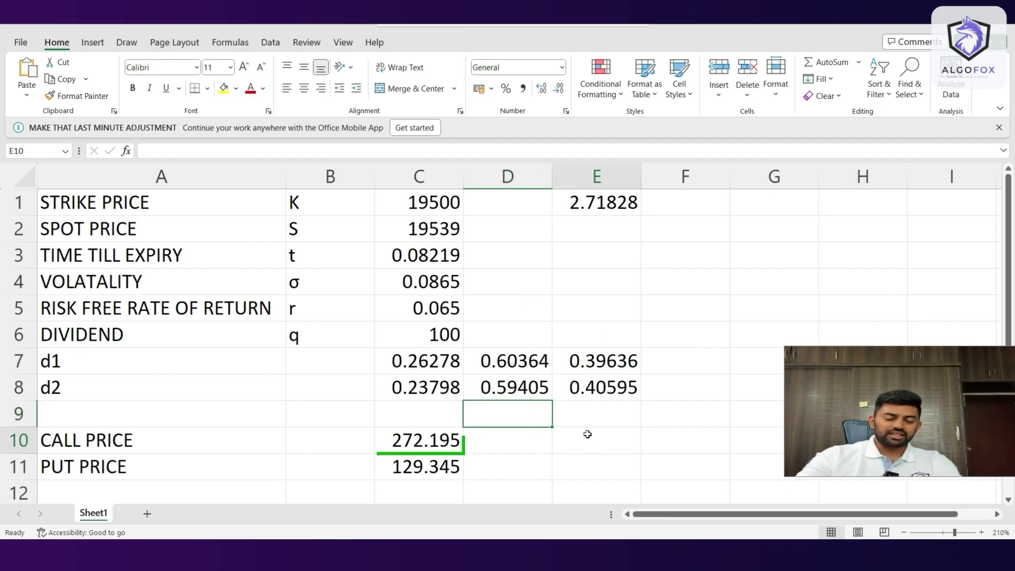
left_click(402, 442)
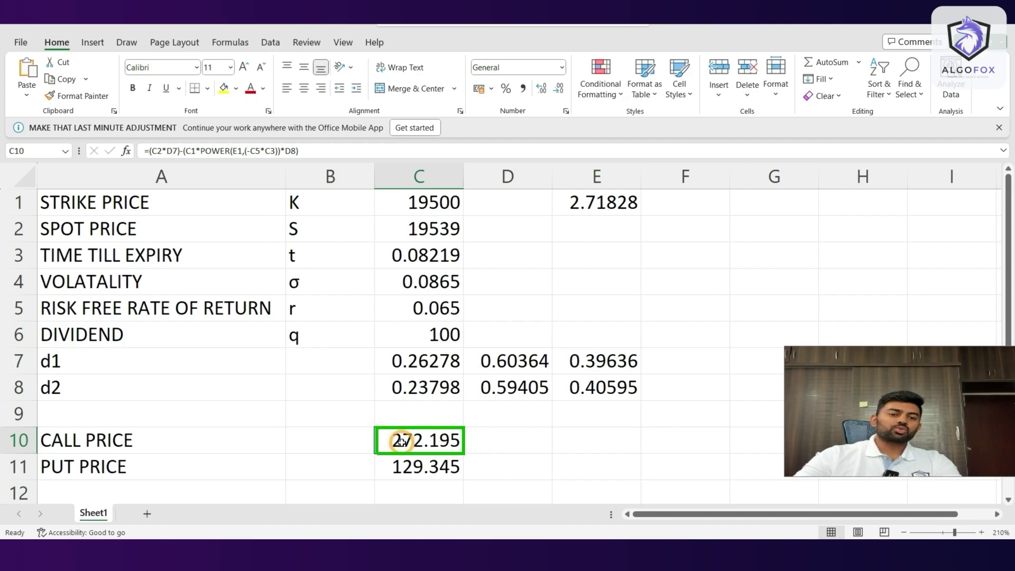
left_click(409, 466)
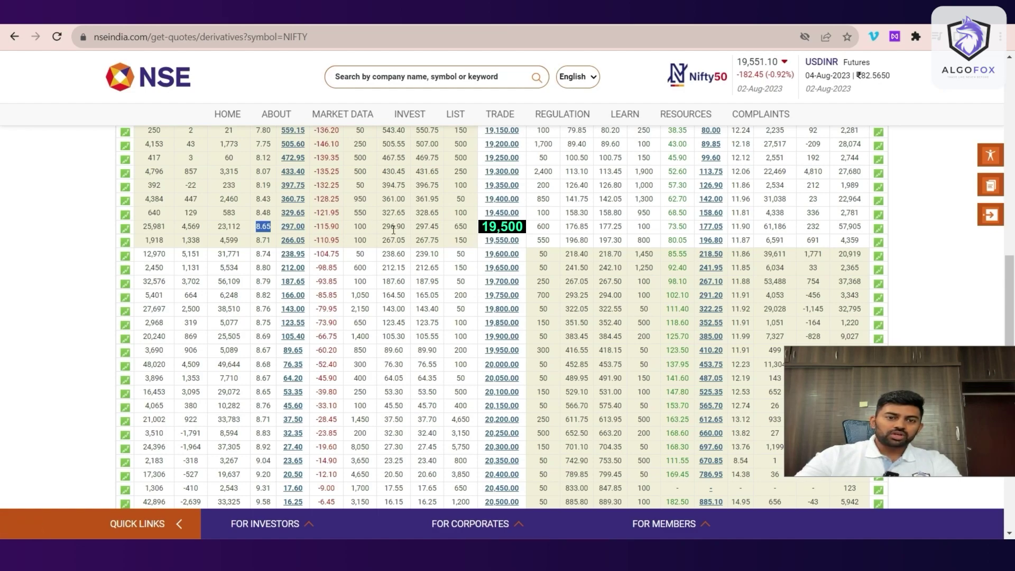
Step: Mark the 19,500 strike's NSE call price 296.90 and put price 176.85
left_click_drag(386, 228, 409, 237)
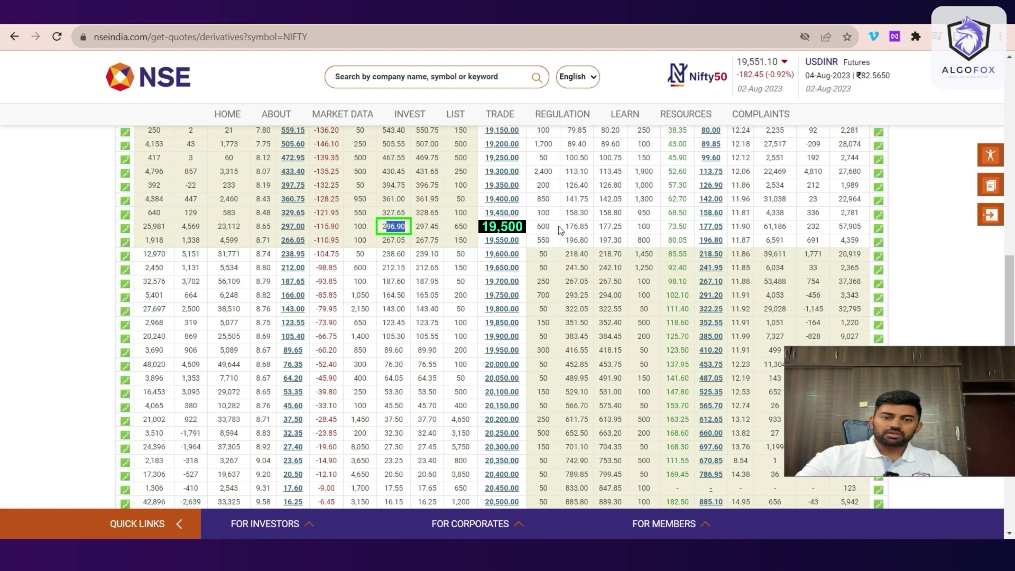
left_click_drag(573, 227, 583, 228)
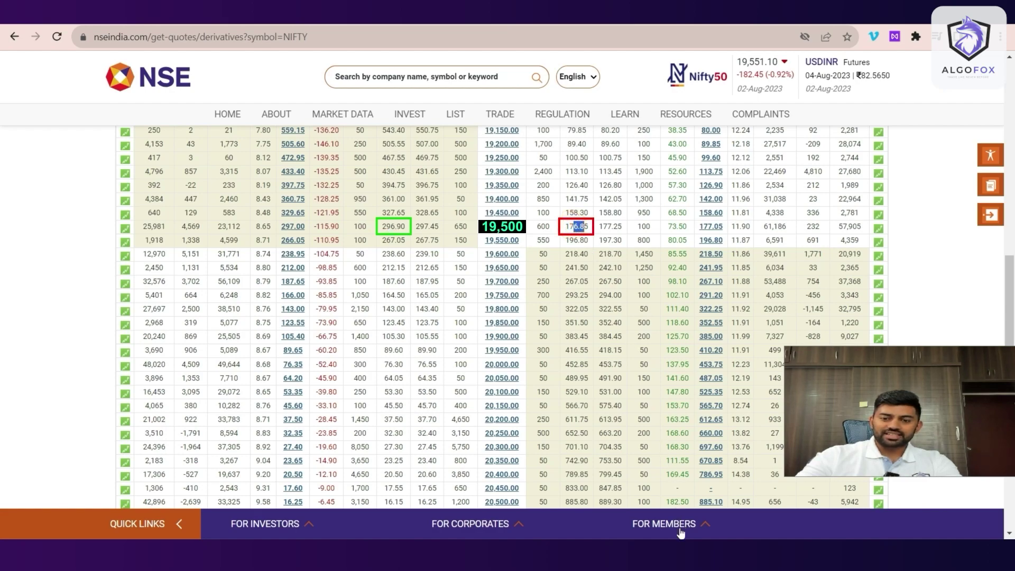